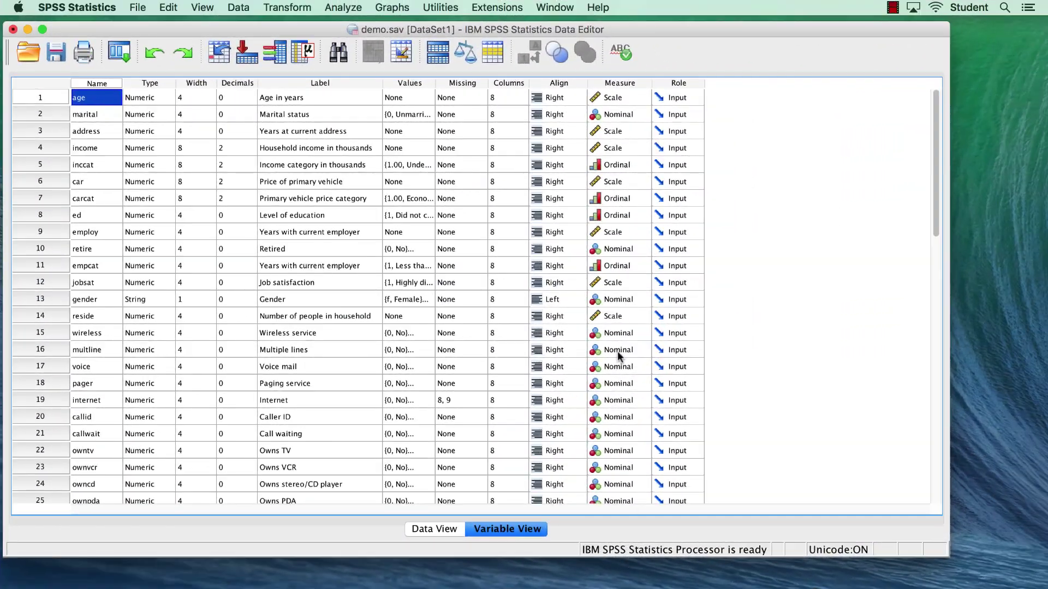
# - Launch the Chart Builder and preview simple, stacked and 3-D bar charts on the canvas
pyautogui.click(392, 7)
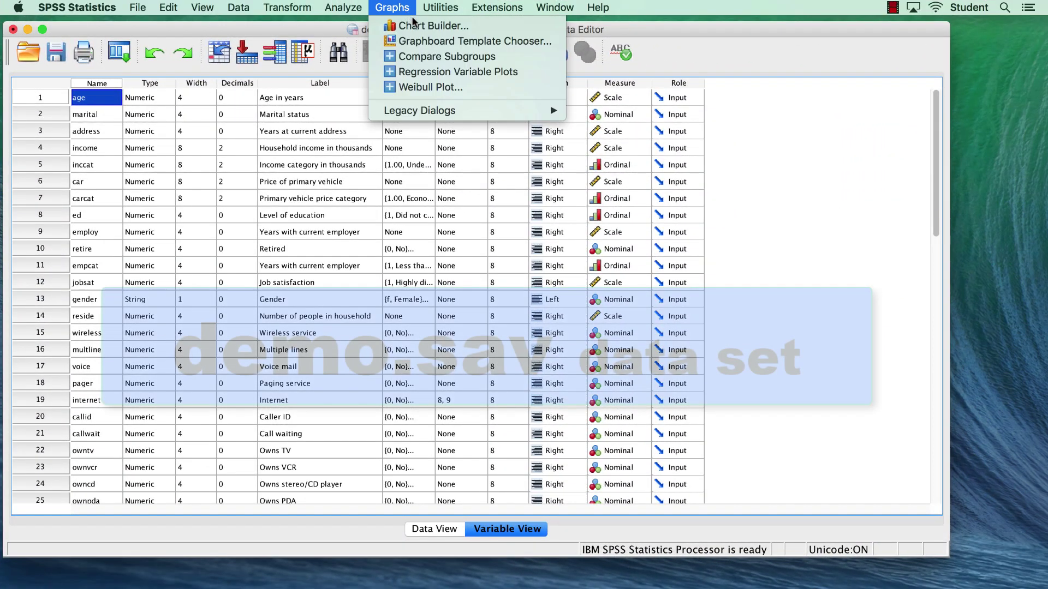
pyautogui.click(502, 27)
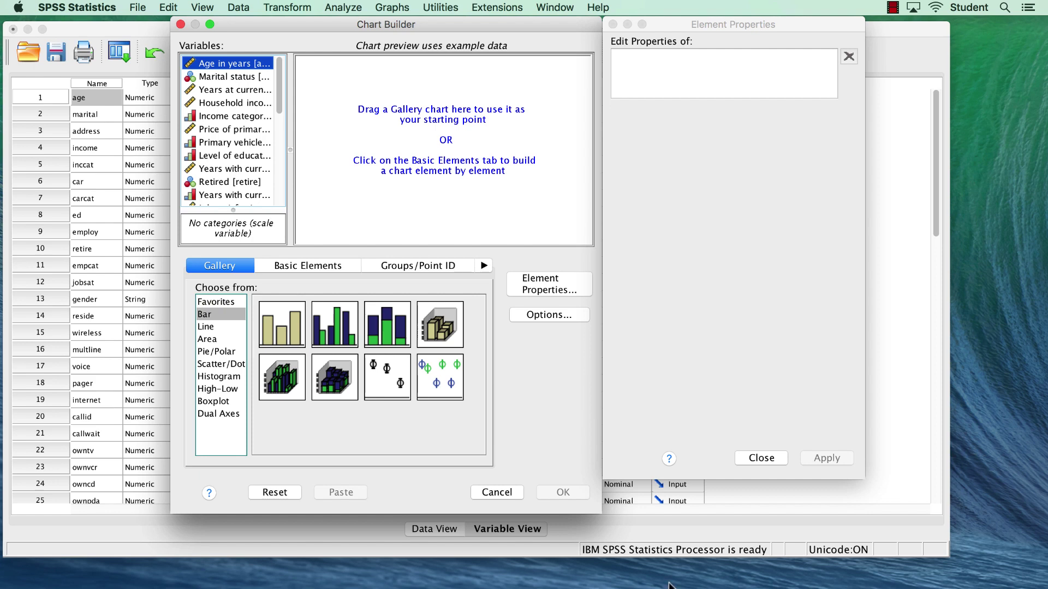
pyautogui.moveTo(290, 333); pyautogui.dragTo(409, 159)
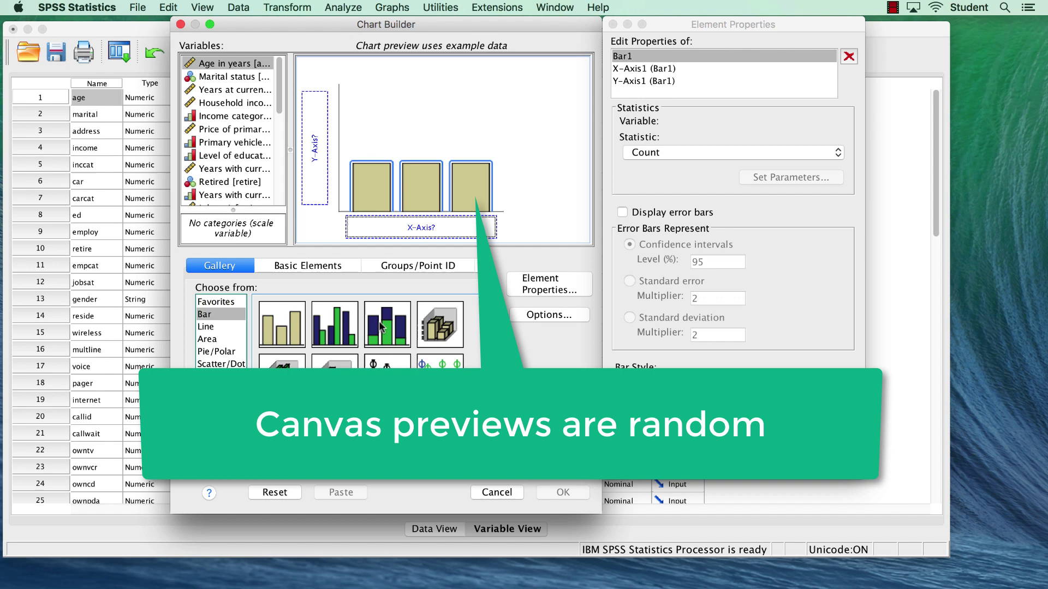
pyautogui.moveTo(378, 312); pyautogui.dragTo(411, 182)
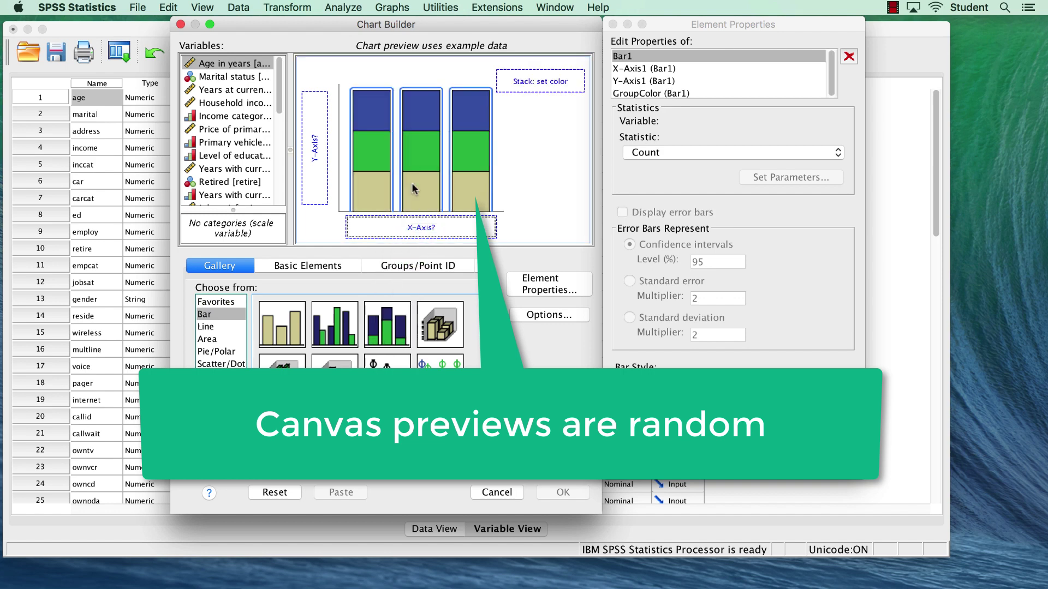
pyautogui.moveTo(447, 334); pyautogui.dragTo(428, 191)
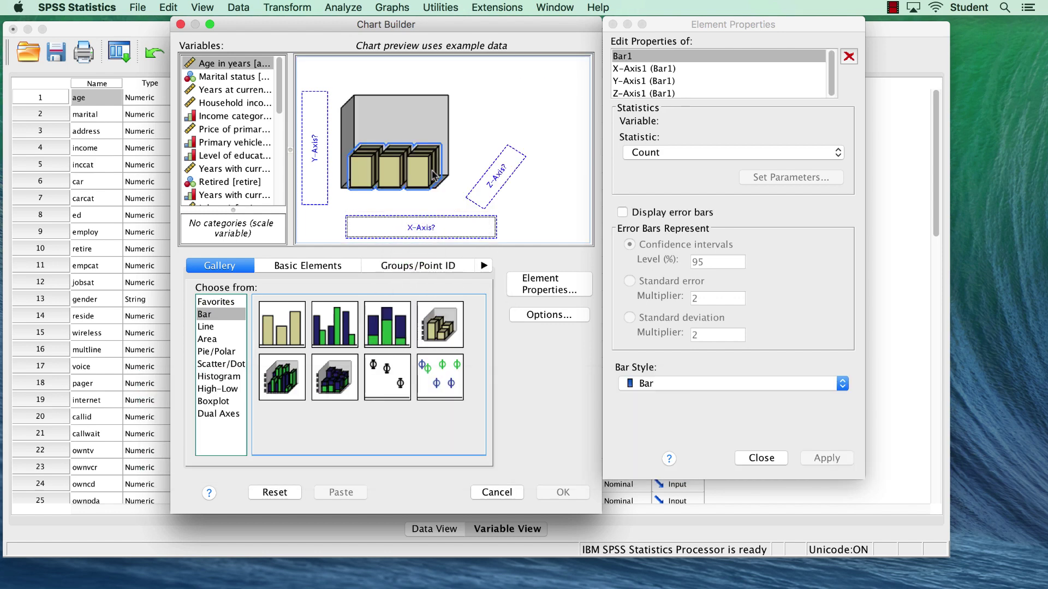
# - Preview a scatter plot and a line chart, browse Boxplot and Histogram, then return to Bar types
pyautogui.click(226, 364)
pyautogui.click(294, 331)
pyautogui.moveTo(293, 331); pyautogui.dragTo(442, 148)
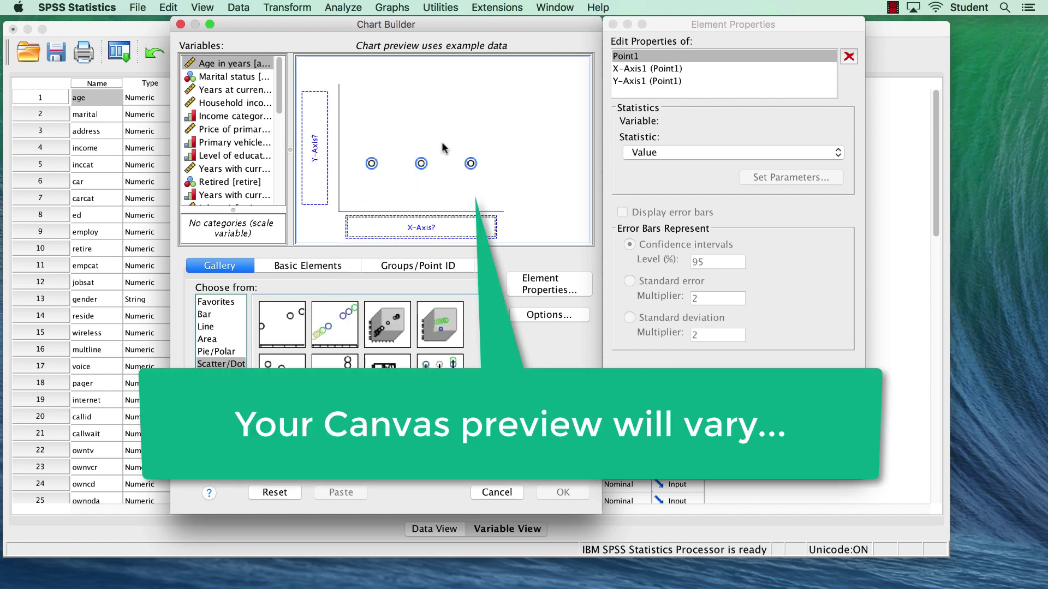
pyautogui.click(235, 327)
pyautogui.moveTo(293, 322); pyautogui.dragTo(472, 210)
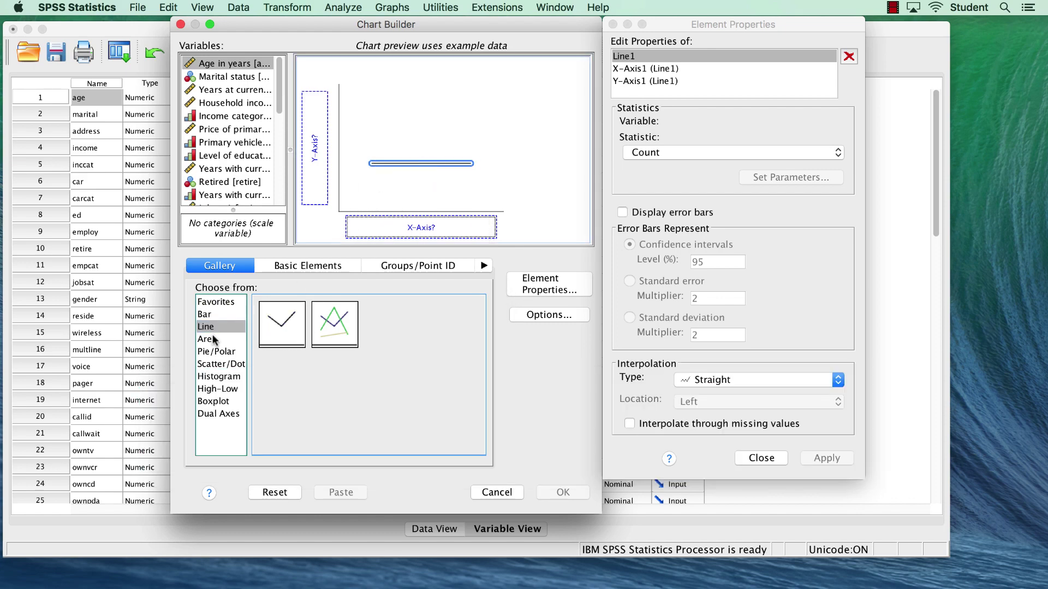
pyautogui.click(221, 400)
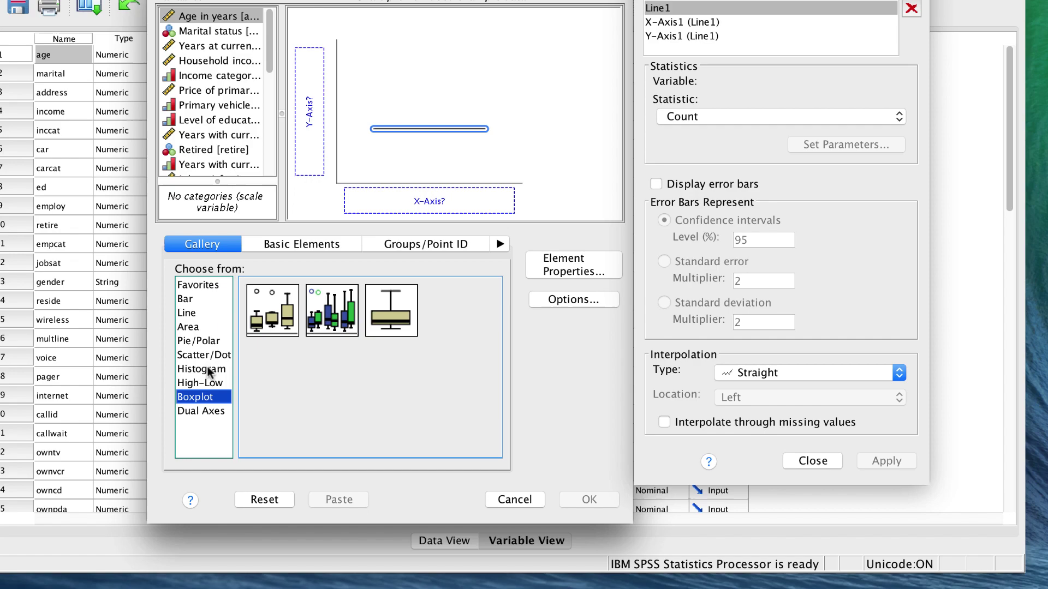
pyautogui.click(215, 375)
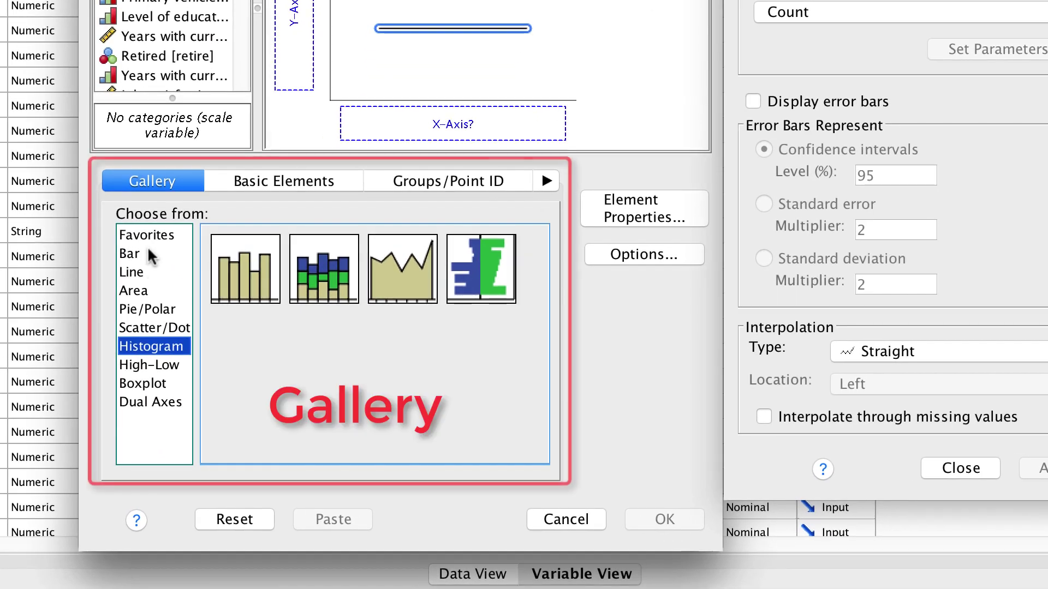
pyautogui.click(148, 251)
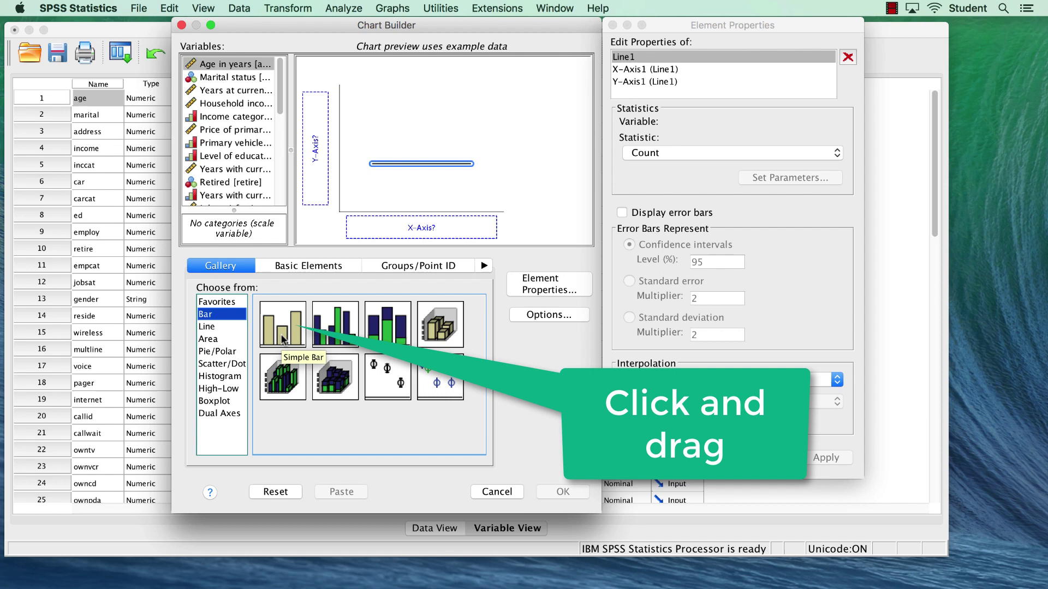
# - Drop a Simple Bar chart onto the canvas and select Job satisfaction in the variables list
pyautogui.moveTo(283, 339); pyautogui.dragTo(425, 162)
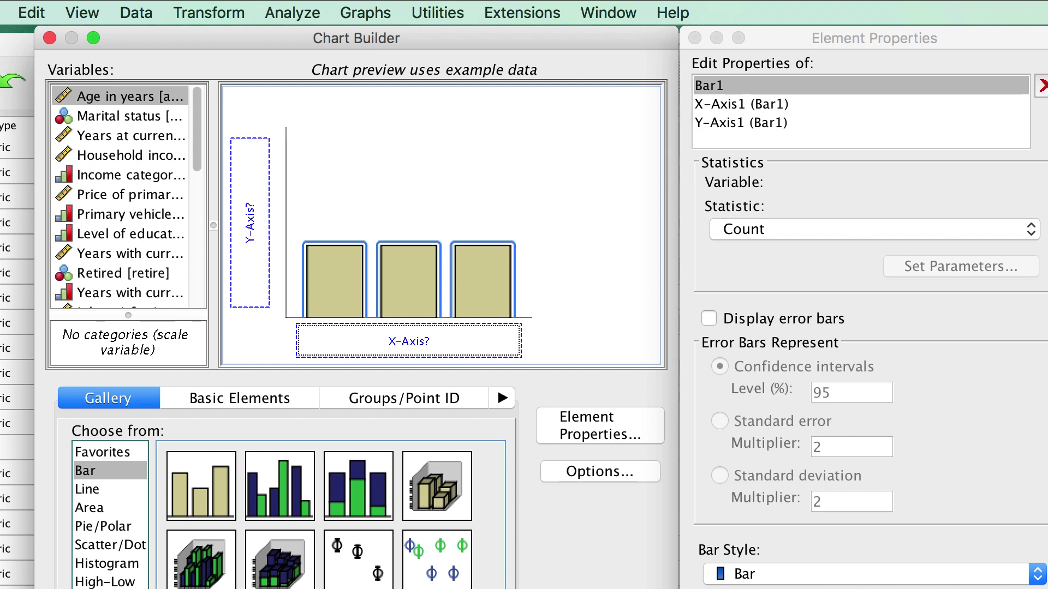
pyautogui.scroll(-1, 95, 187)
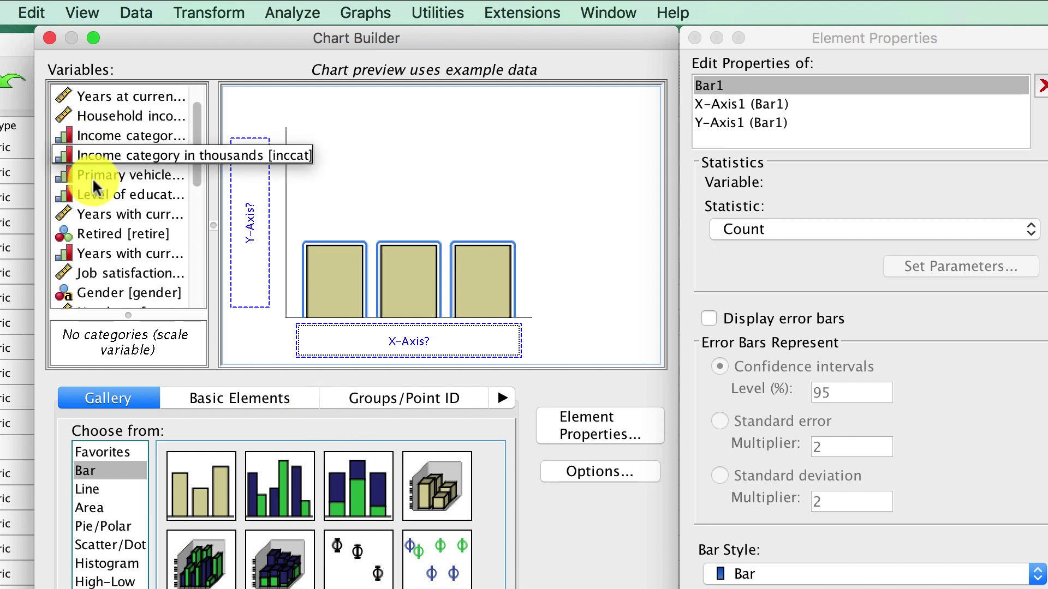
pyautogui.click(129, 274)
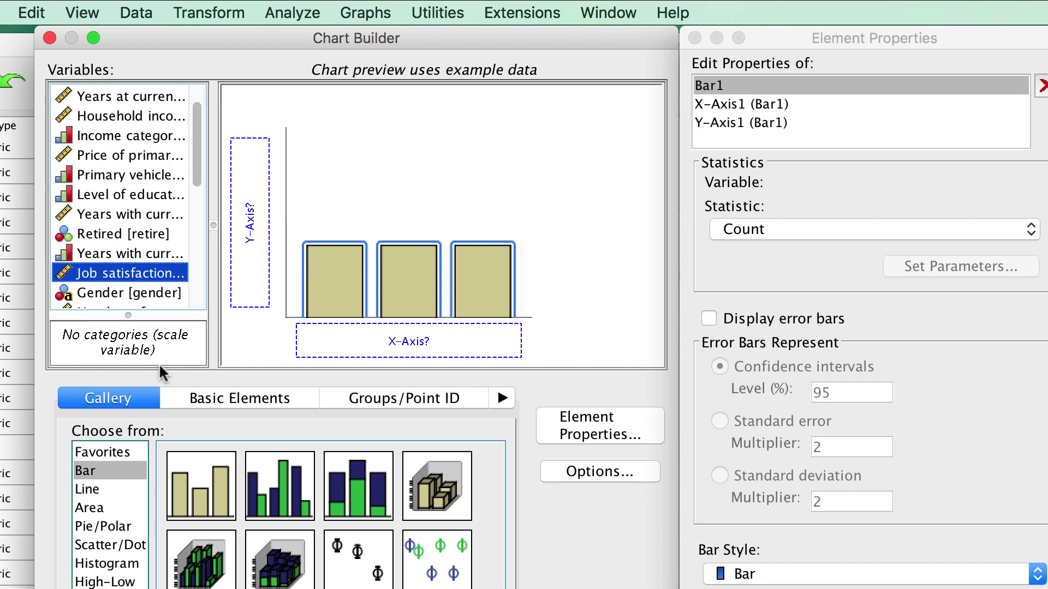
# - Set Job satisfaction to Ordinal, place it on the x-axis, and build the count chart
pyautogui.rightClick(64, 276)
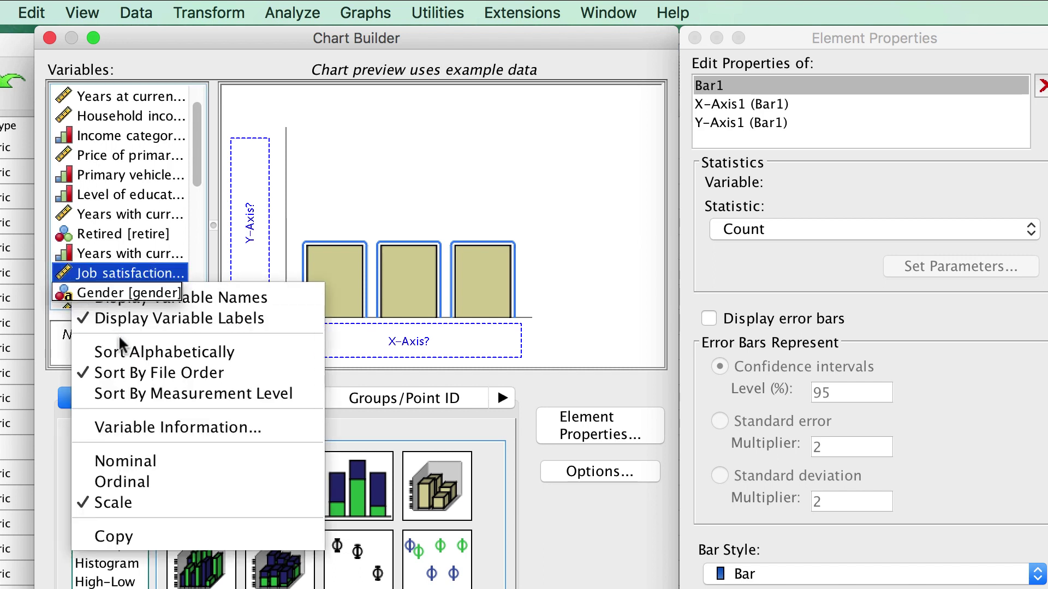
pyautogui.click(184, 483)
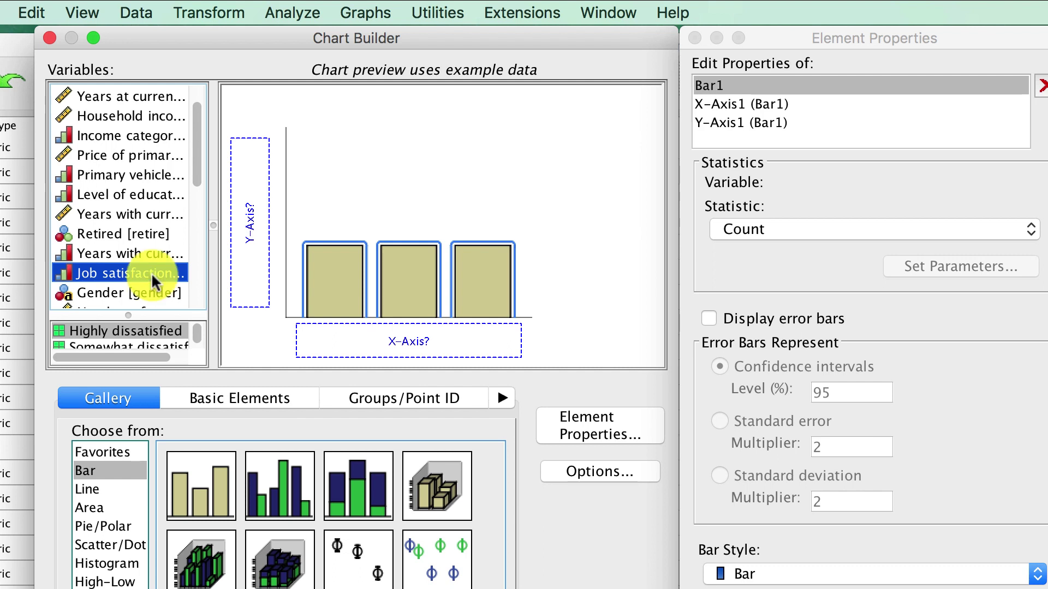
pyautogui.moveTo(152, 273); pyautogui.dragTo(443, 342)
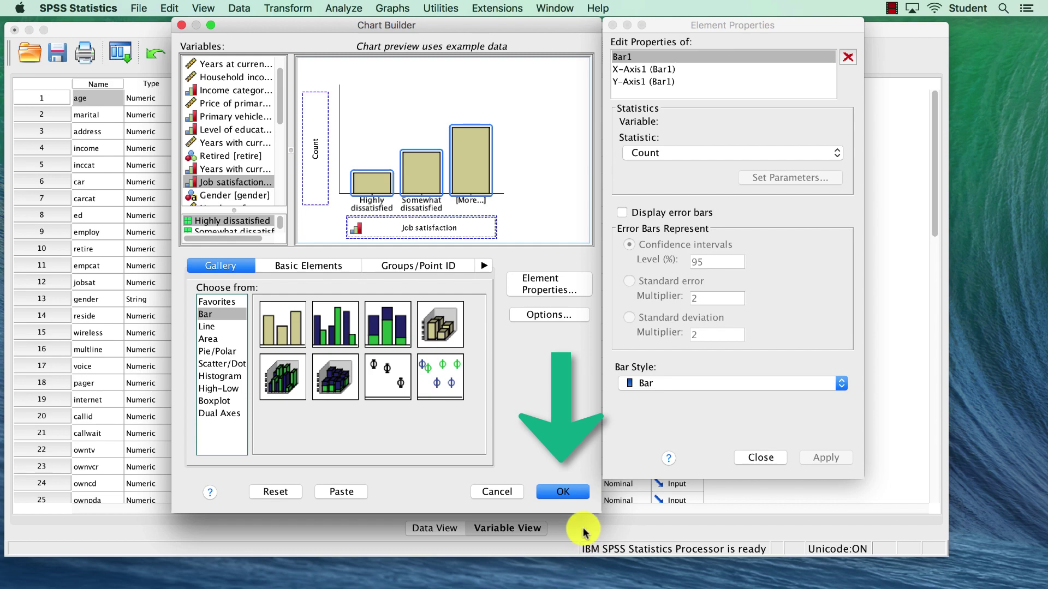
pyautogui.click(569, 492)
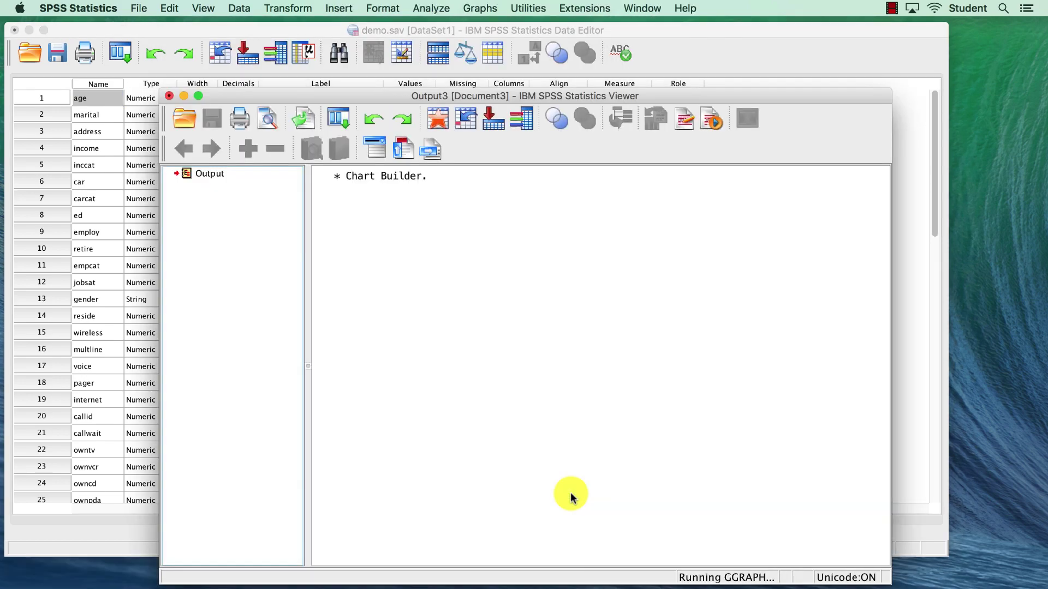
# - Scroll to the job satisfaction count chart in the Viewer, then minimize it back to demo.sav
pyautogui.moveTo(681, 97); pyautogui.dragTo(597, 45)
pyautogui.click(600, 291)
pyautogui.scroll(-2, 600, 291)
pyautogui.scroll(-6, 600, 291)
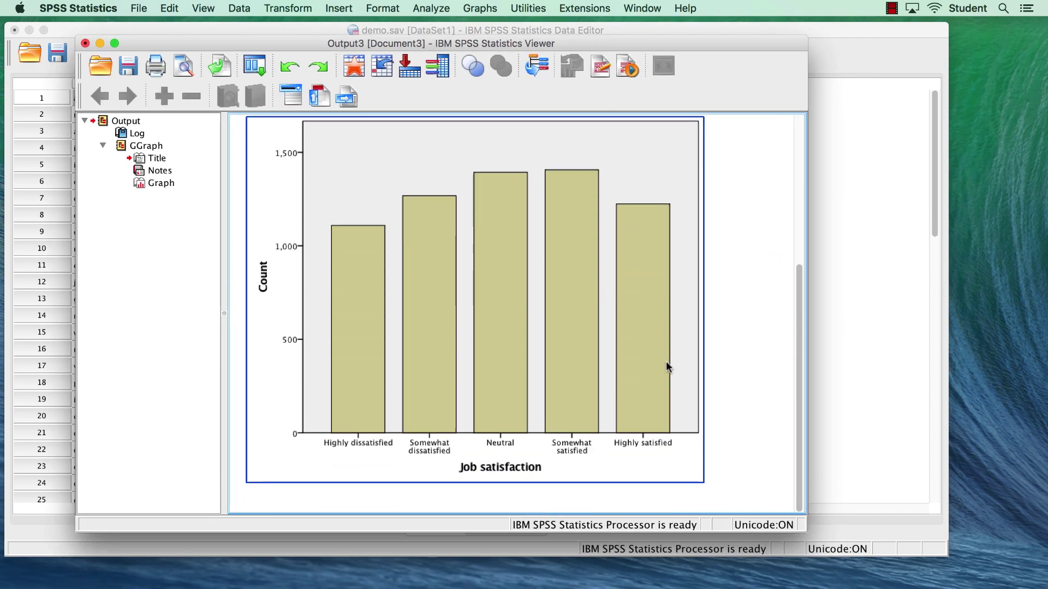
pyautogui.click(753, 463)
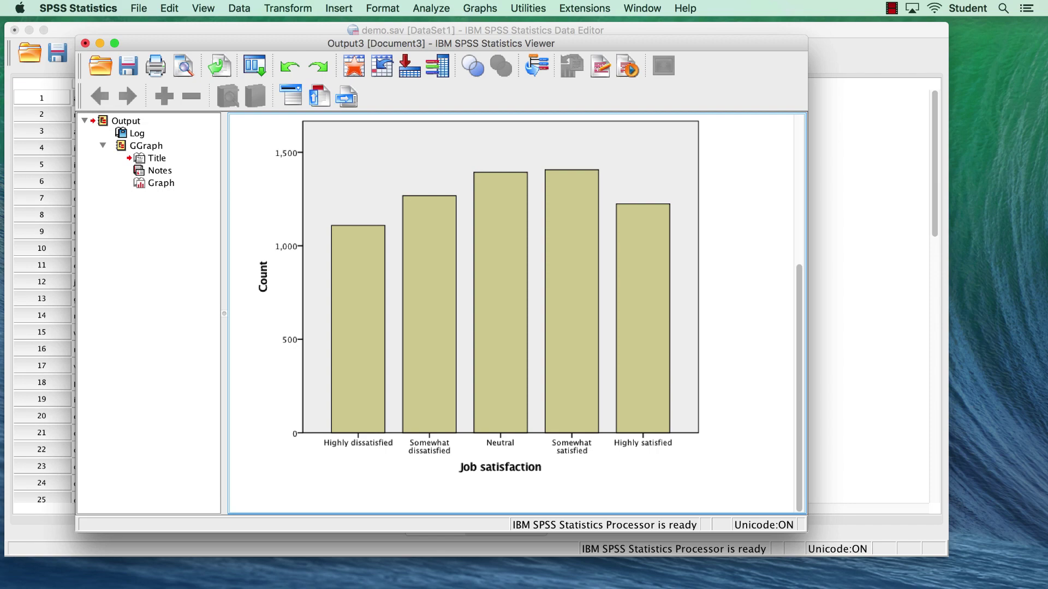
pyautogui.click(100, 44)
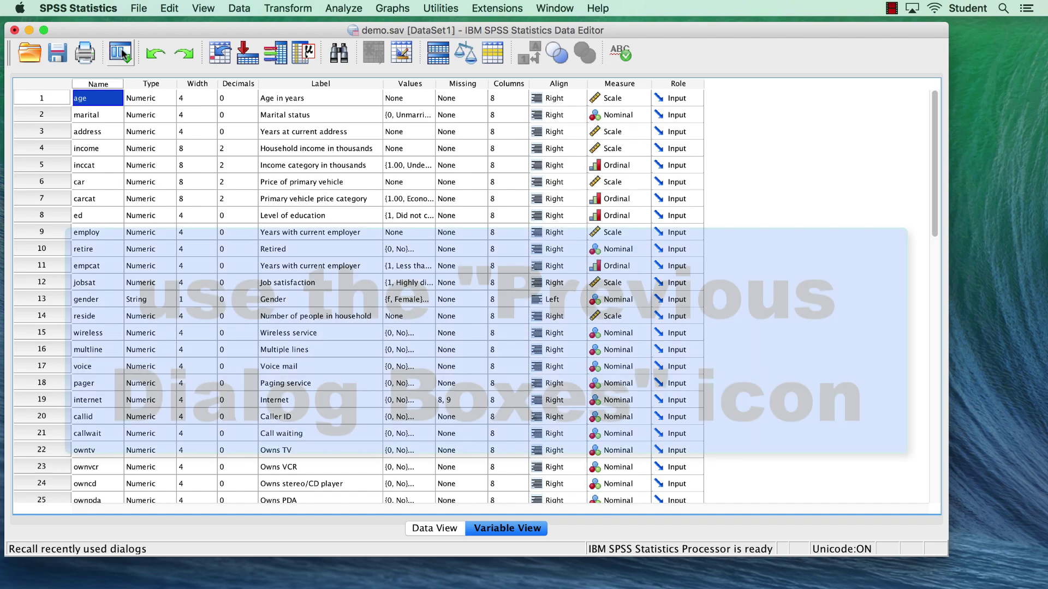
# - Recall the Chart Builder and drag Household income in thousands onto the y-axis as mean bars
pyautogui.click(124, 56)
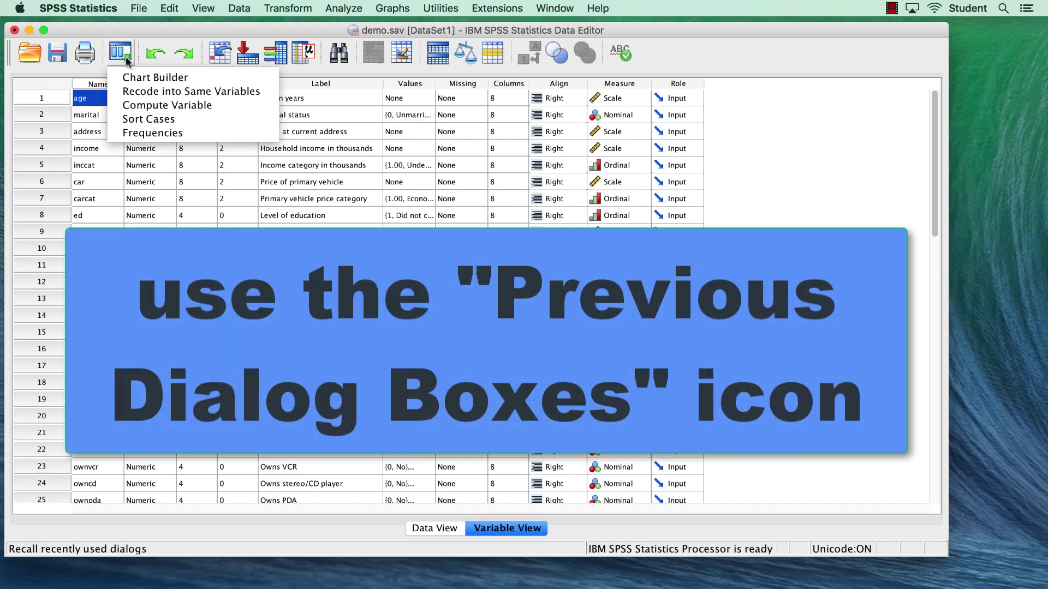
pyautogui.click(181, 80)
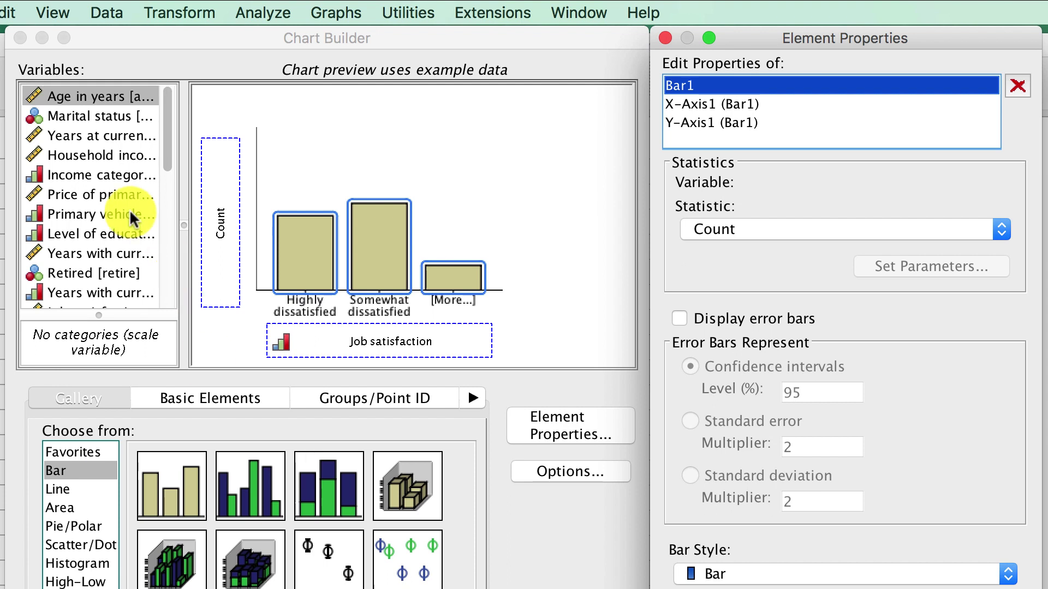
pyautogui.click(100, 153)
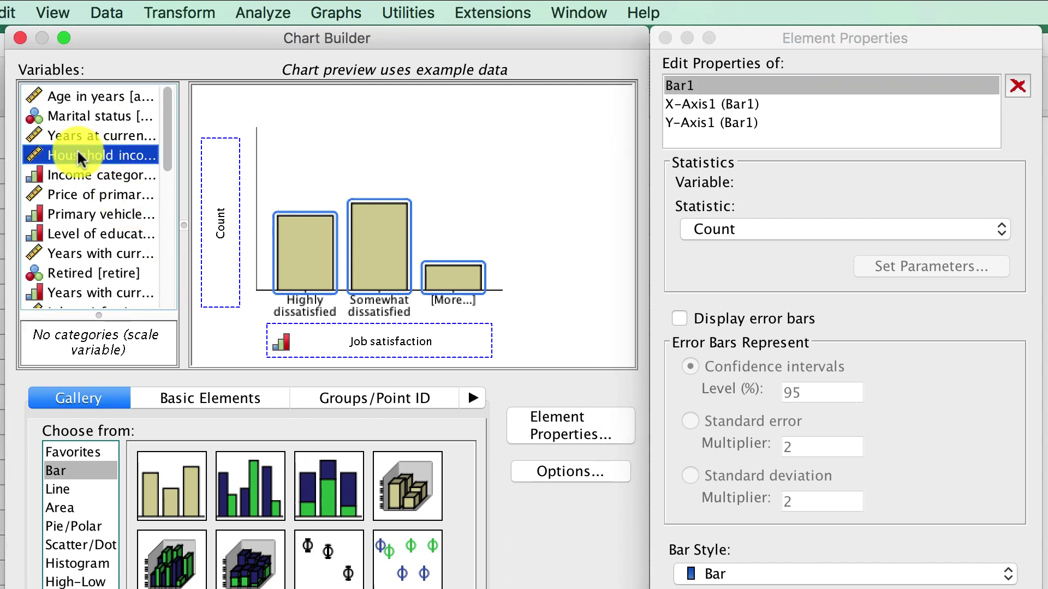
pyautogui.moveTo(76, 153); pyautogui.dragTo(221, 194)
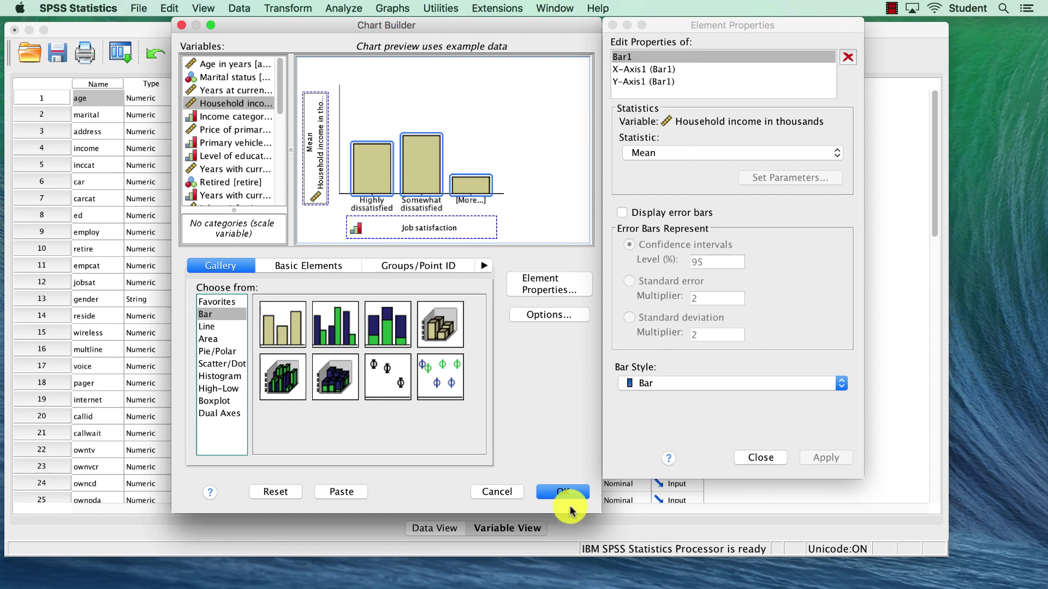
# - Create the mean household income by job satisfaction chart, scroll to it, then minimize the Viewer
pyautogui.click(565, 492)
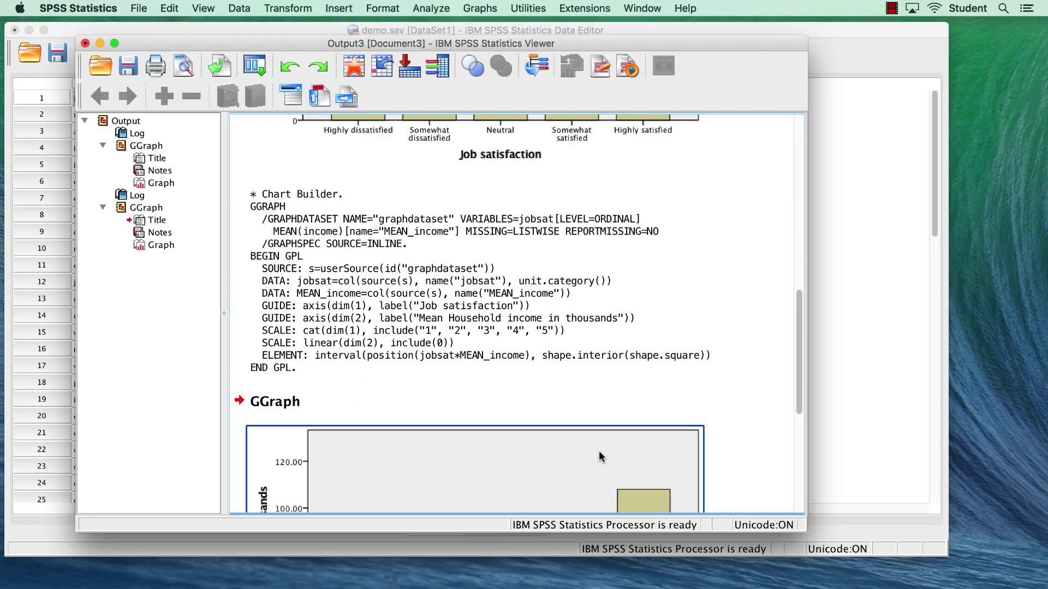
pyautogui.scroll(-10, 600, 456)
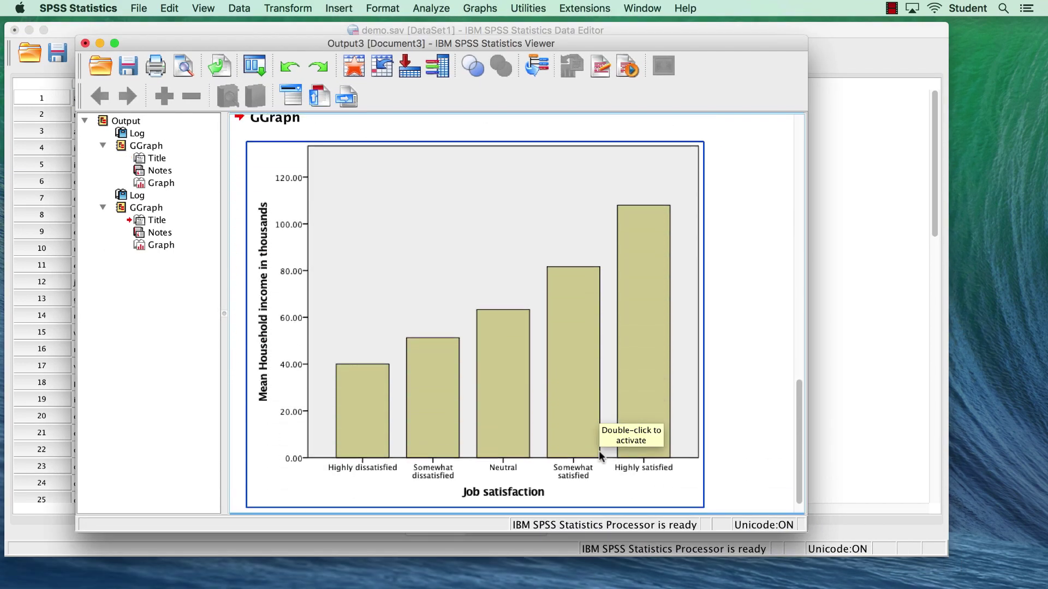
pyautogui.scroll(-1, 601, 456)
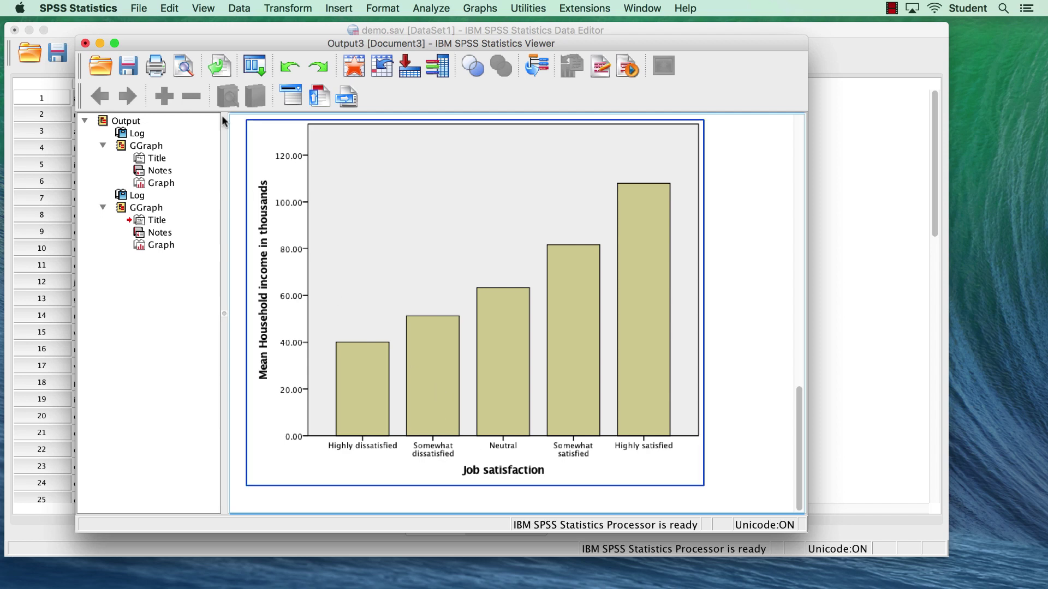
pyautogui.click(100, 44)
# - Reopen the Chart Builder from the recently used dialogs list to reach Bar1's properties
pyautogui.click(118, 51)
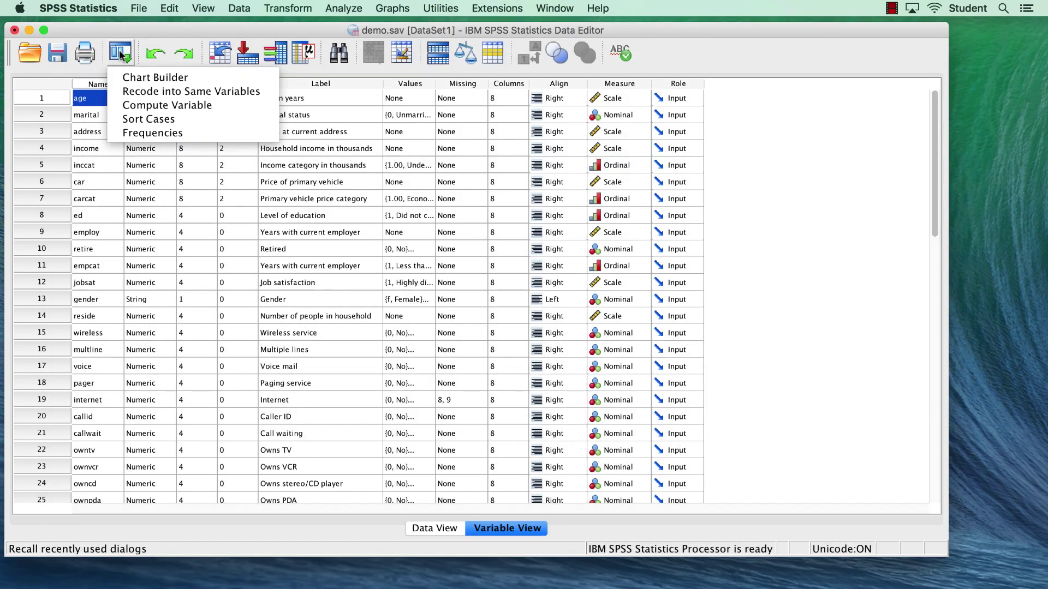
pyautogui.click(151, 78)
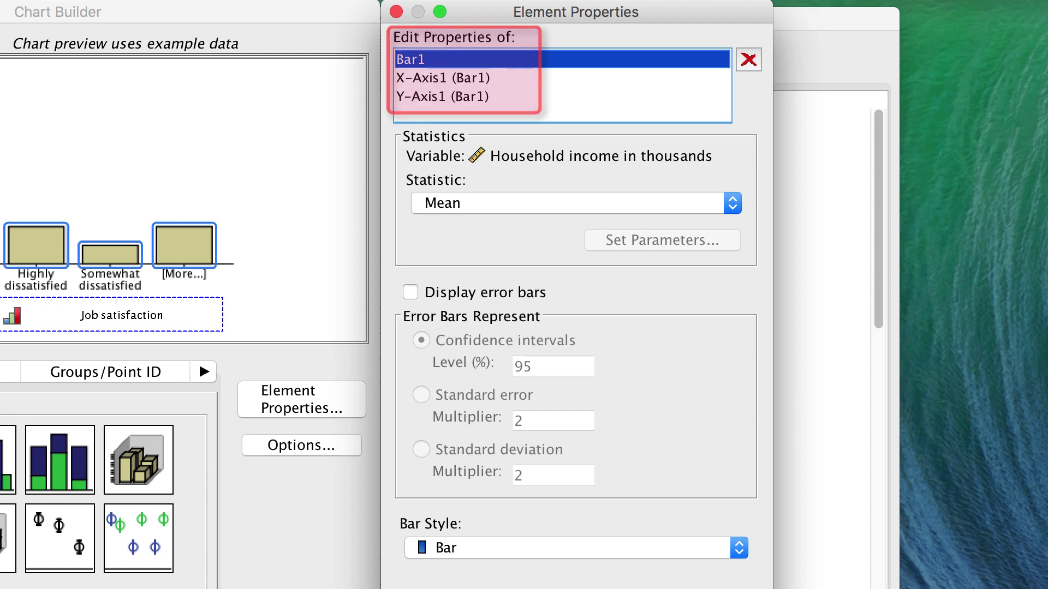
# - Browse the bar statistic list and close it with Mean still selected
pyautogui.click(735, 208)
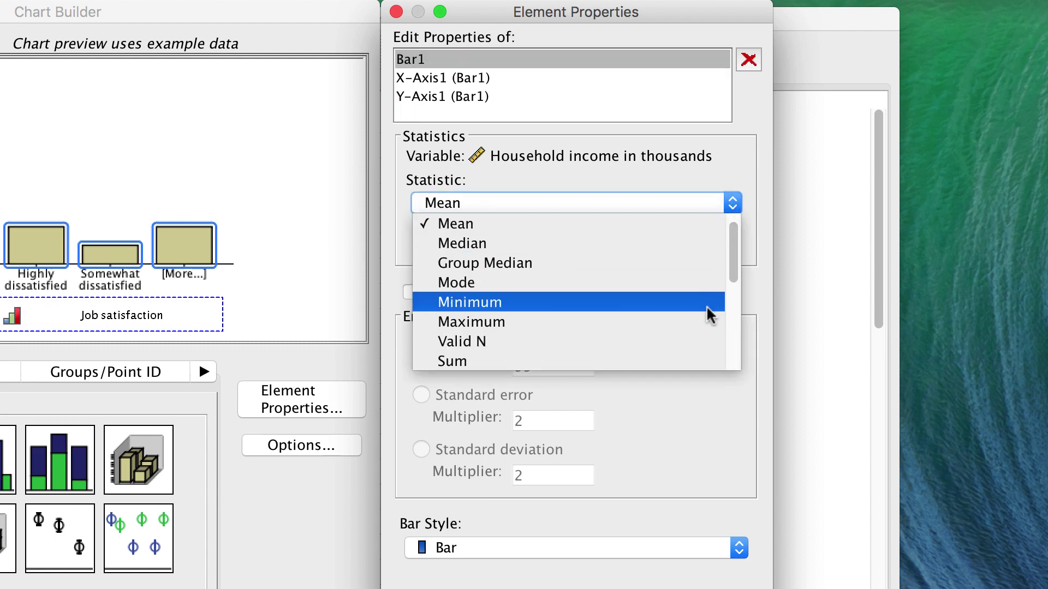
pyautogui.scroll(-7, 710, 315)
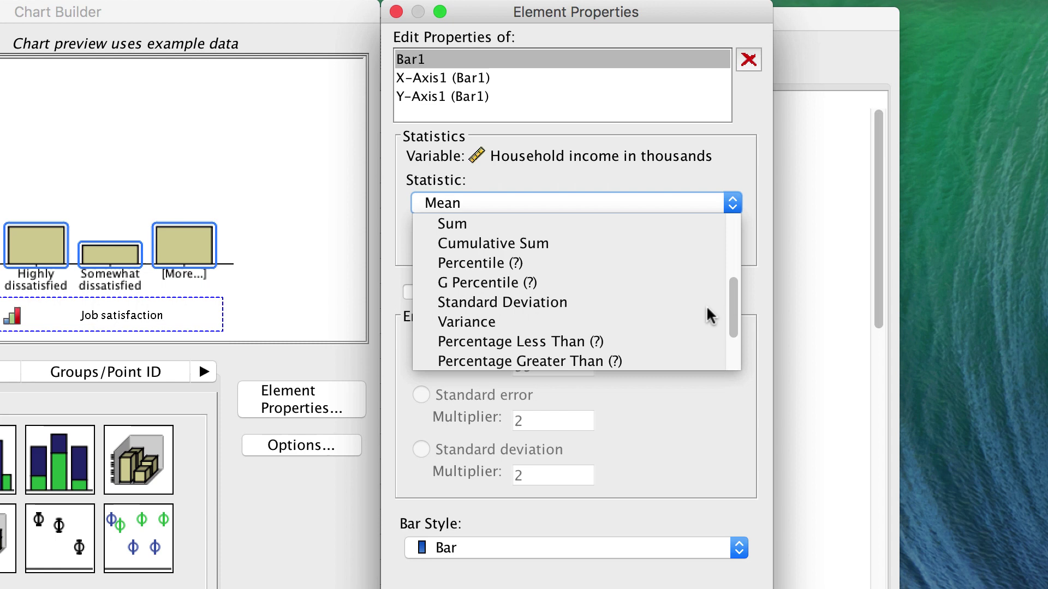
pyautogui.scroll(-4, 710, 316)
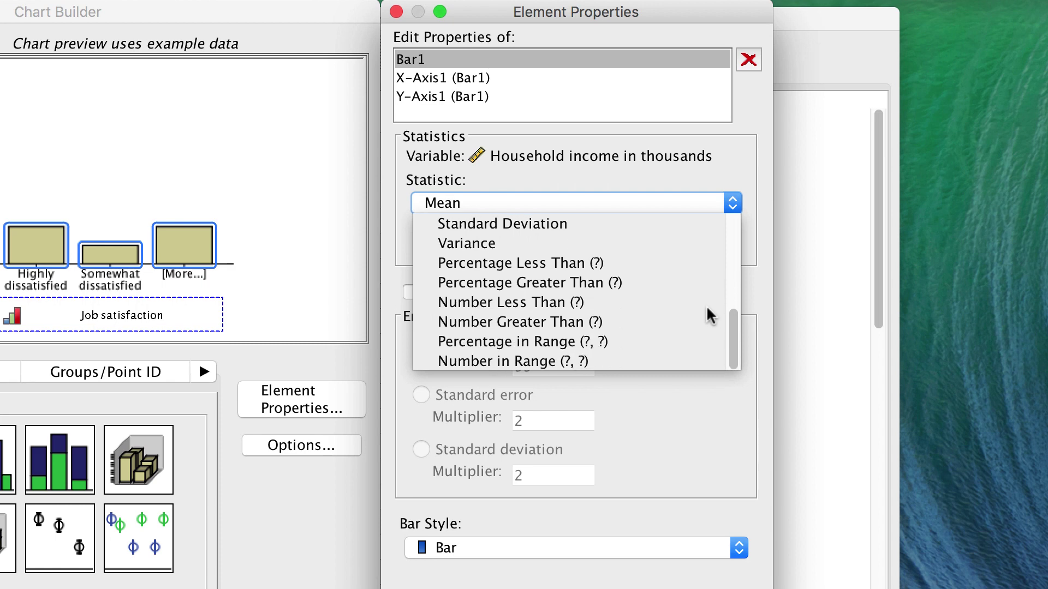
pyautogui.scroll(9, 710, 315)
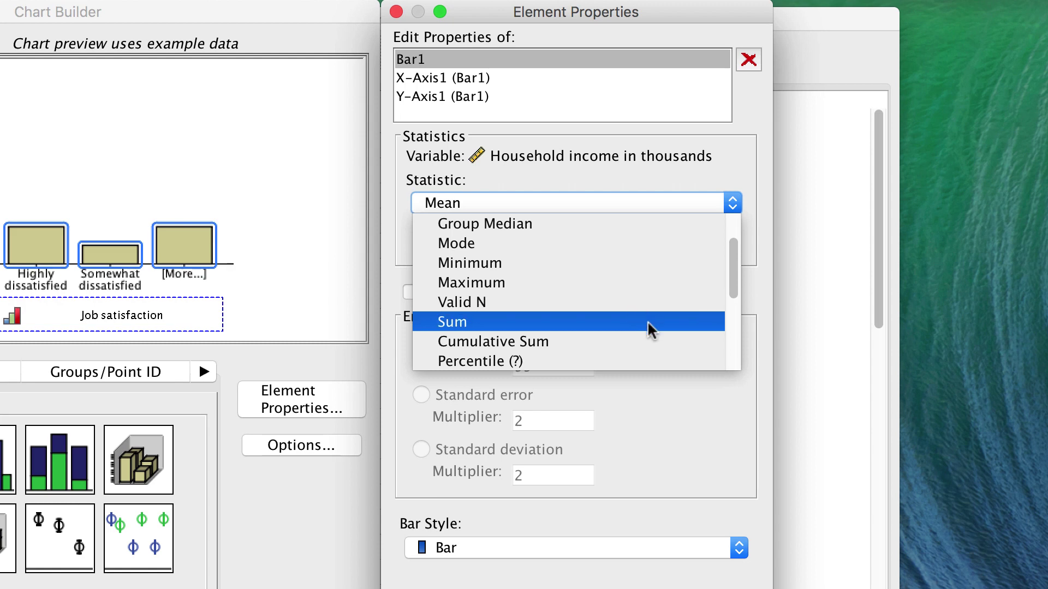
pyautogui.scroll(3, 649, 324)
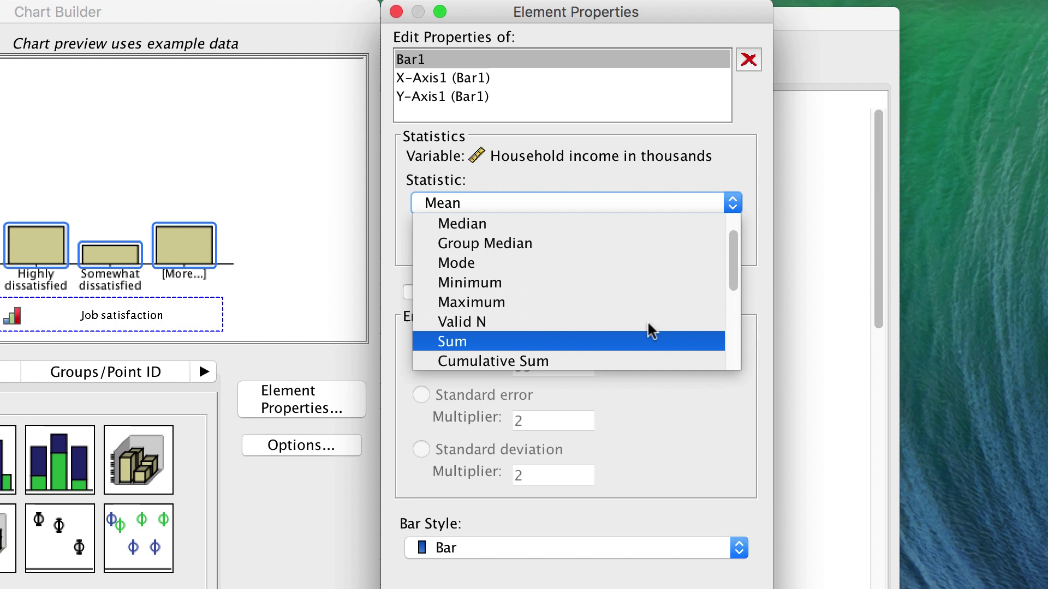
pyautogui.click(674, 412)
# - Choose Percentage Greater Than as the statistic, enter a 10000 threshold, then erase it
pyautogui.click(731, 202)
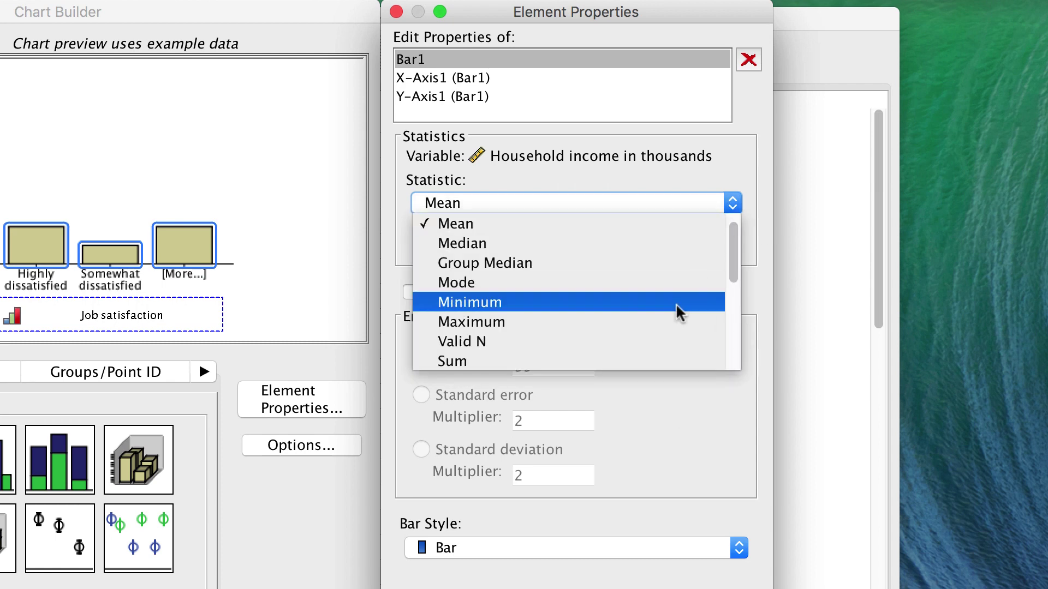
pyautogui.scroll(-5, 675, 303)
pyautogui.scroll(-1, 676, 302)
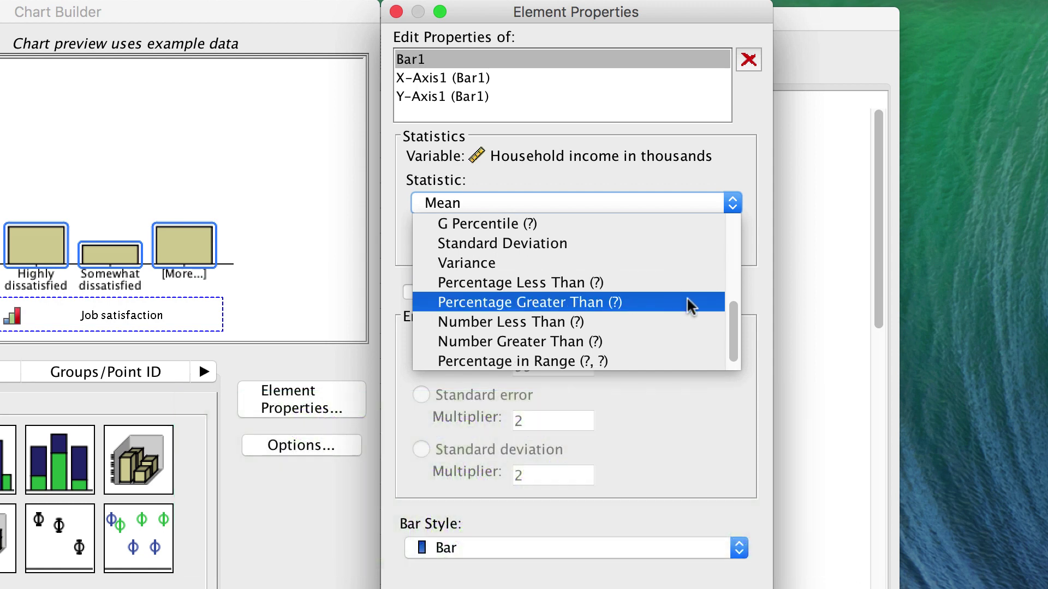
pyautogui.scroll(-1, 687, 299)
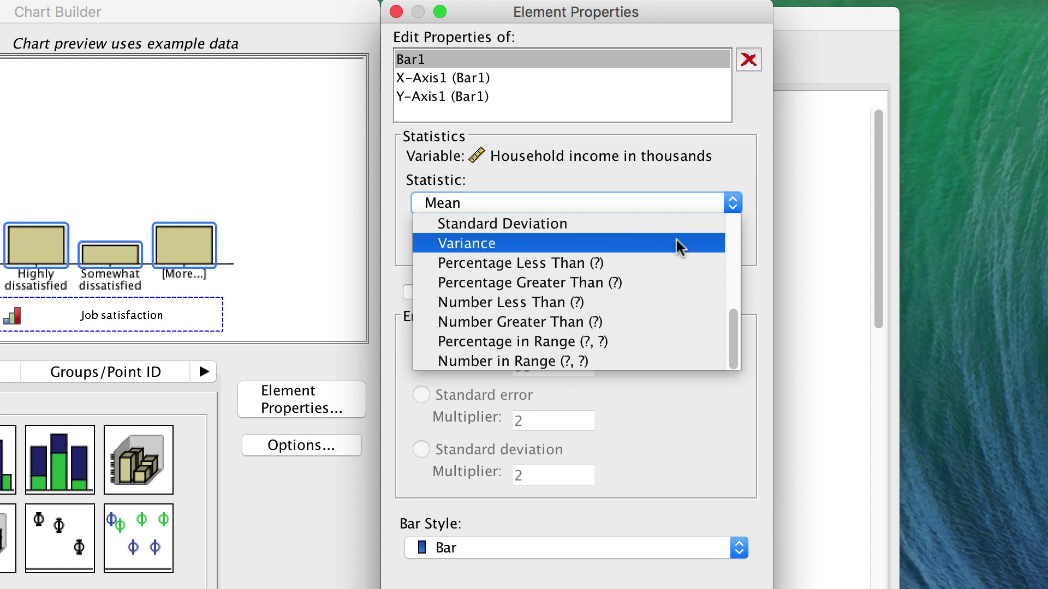
pyautogui.click(680, 282)
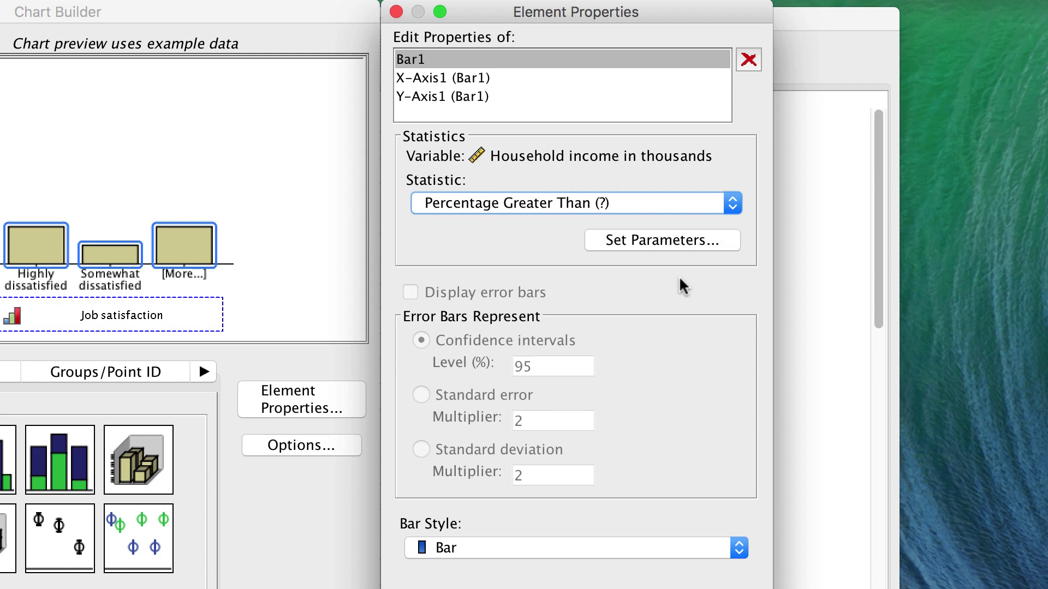
pyautogui.click(690, 242)
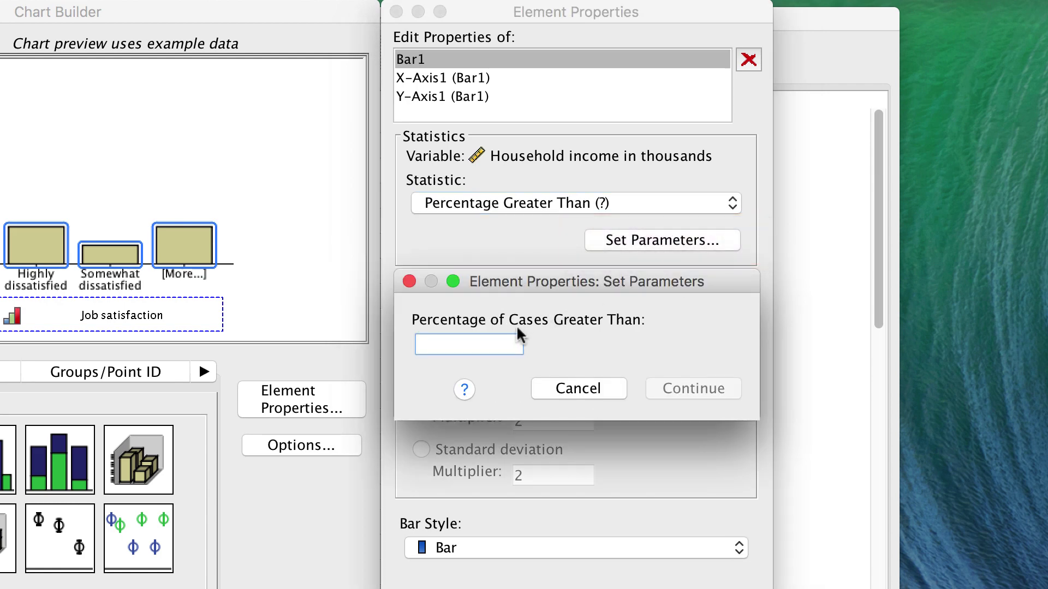
pyautogui.write('10000')
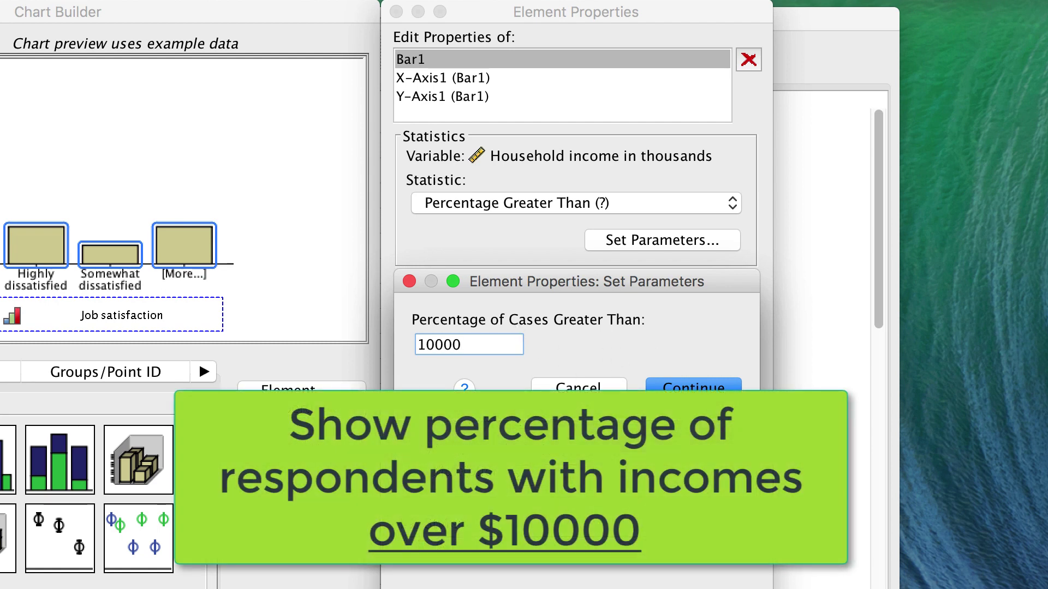
pyautogui.press('BackSpace')
pyautogui.press('BackSpace')
pyautogui.press('BackSpace')
pyautogui.press('BackSpace')
pyautogui.press('BackSpace')
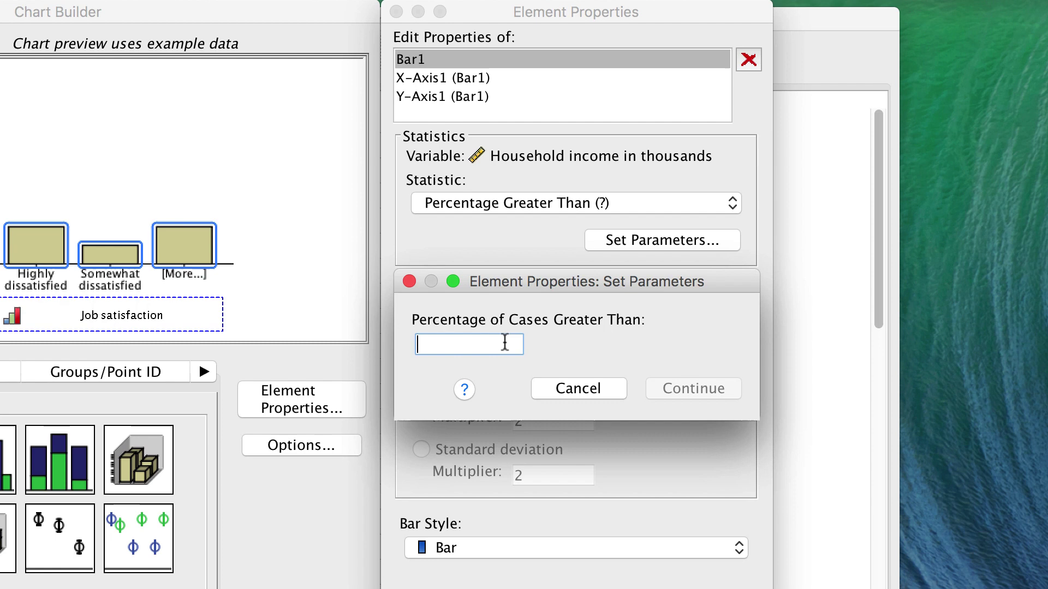
# - Discard the threshold settings and switch the bar statistic back to Mean
pyautogui.click(588, 397)
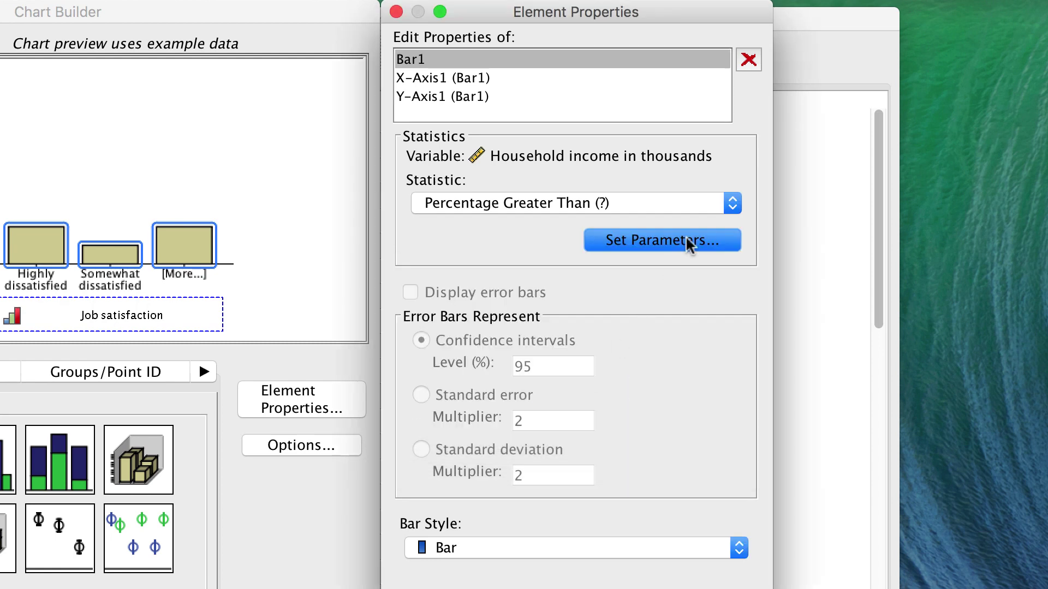
pyautogui.click(732, 203)
pyautogui.scroll(5, 679, 240)
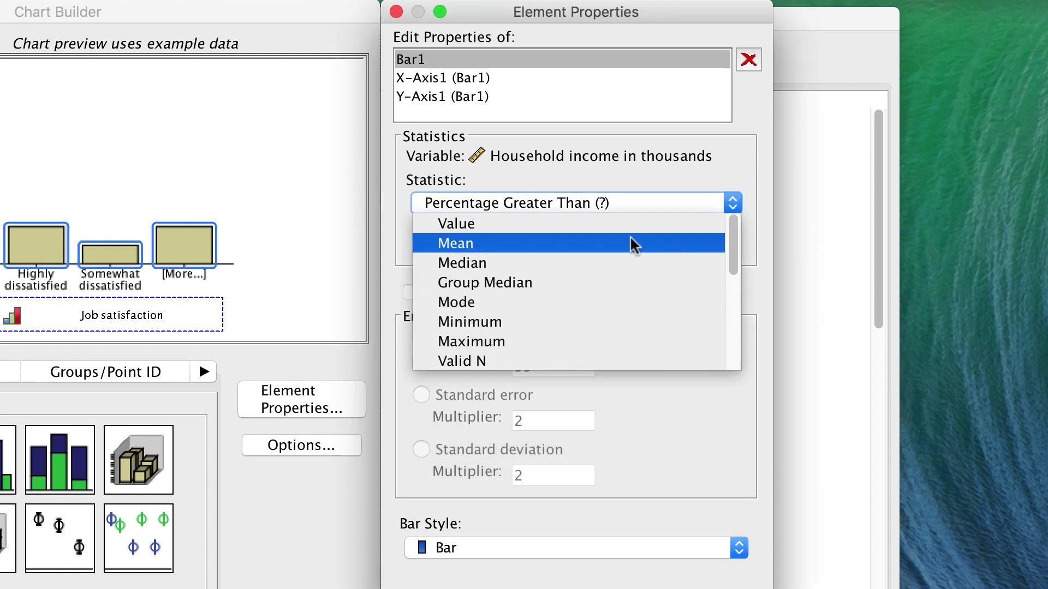
pyautogui.click(611, 237)
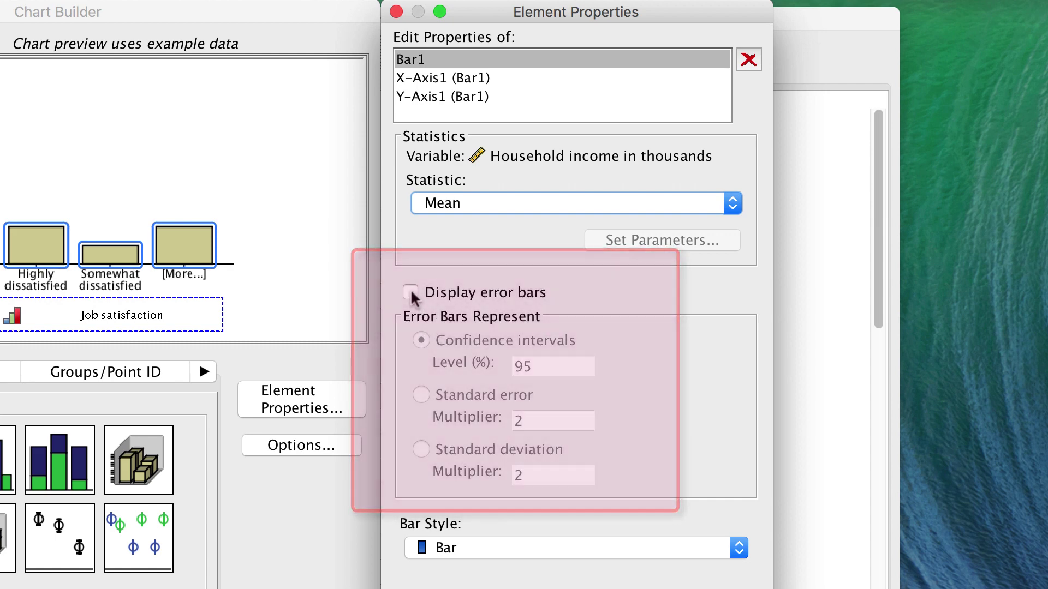
# - Turn on error bars, try standard error and standard deviation, then apply 95% confidence intervals
pyautogui.click(410, 290)
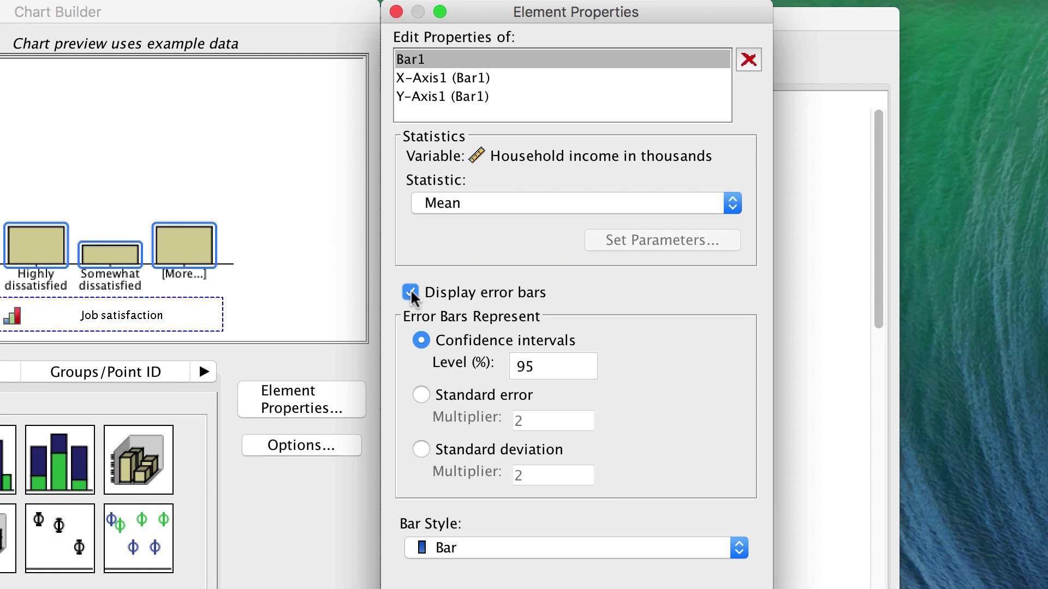
pyautogui.click(476, 391)
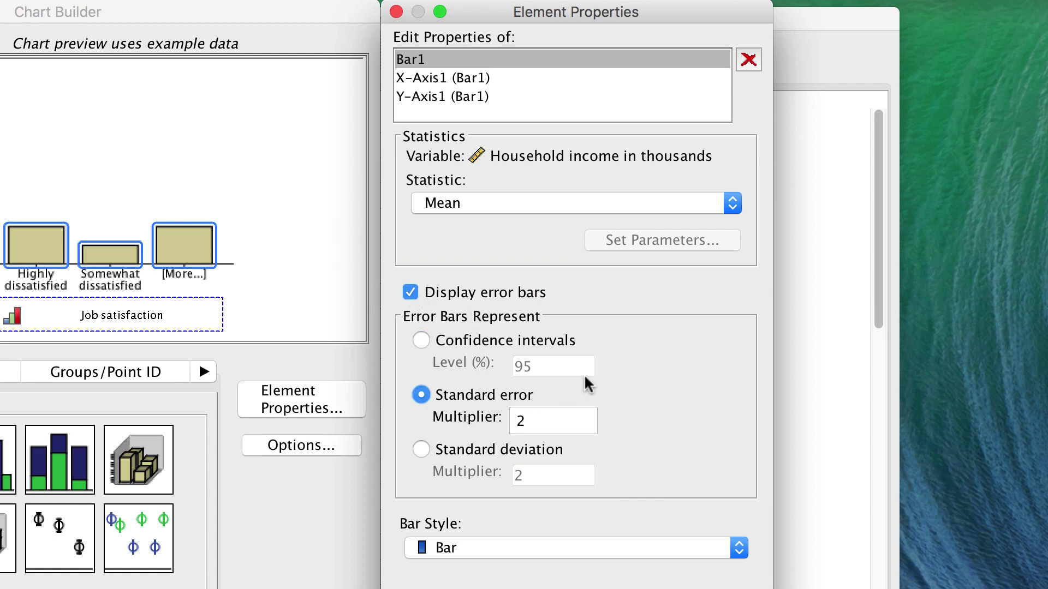
pyautogui.click(485, 449)
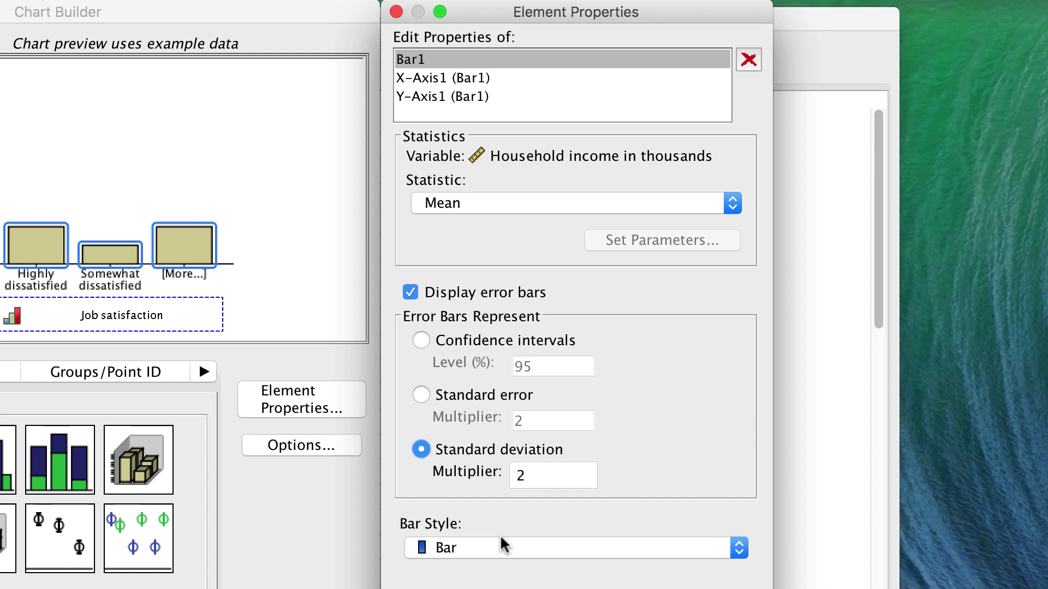
pyautogui.click(541, 475)
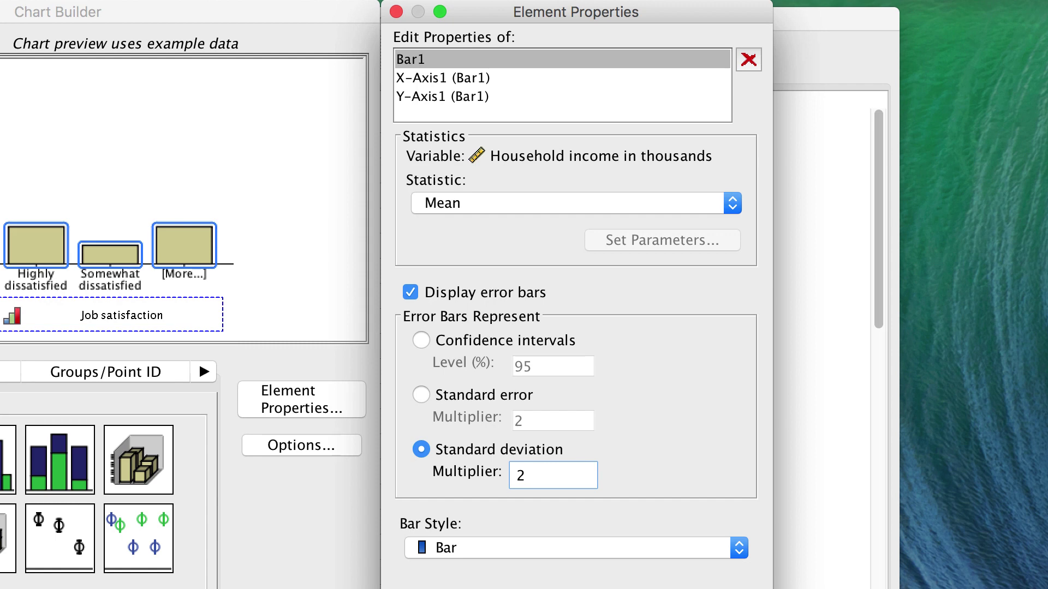
pyautogui.press('BackSpace')
pyautogui.write('1')
pyautogui.press('BackSpace')
pyautogui.write('3')
pyautogui.press('BackSpace')
pyautogui.write('2')
pyautogui.press('BackSpace')
pyautogui.click(481, 343)
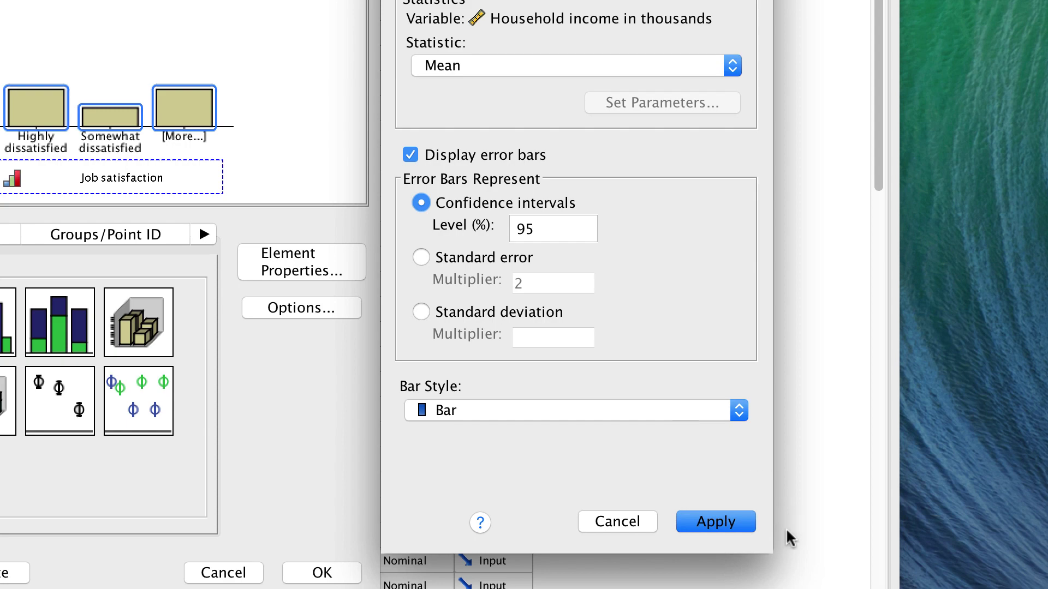
pyautogui.click(711, 518)
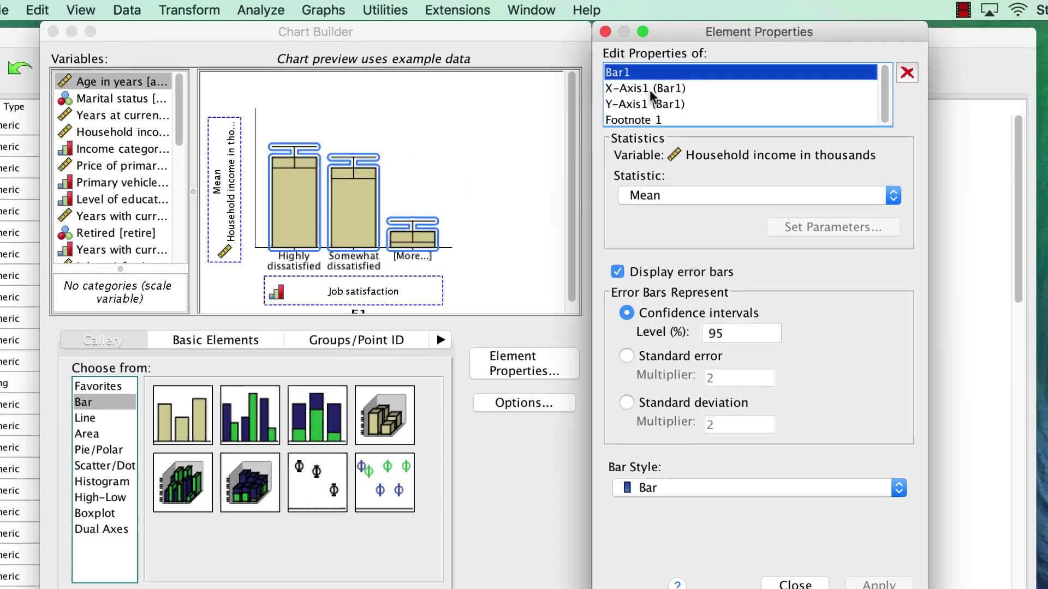
# - Type 'category' into the x-axis label, keep ascending sort, try moving Neutral up, and apply
pyautogui.click(648, 68)
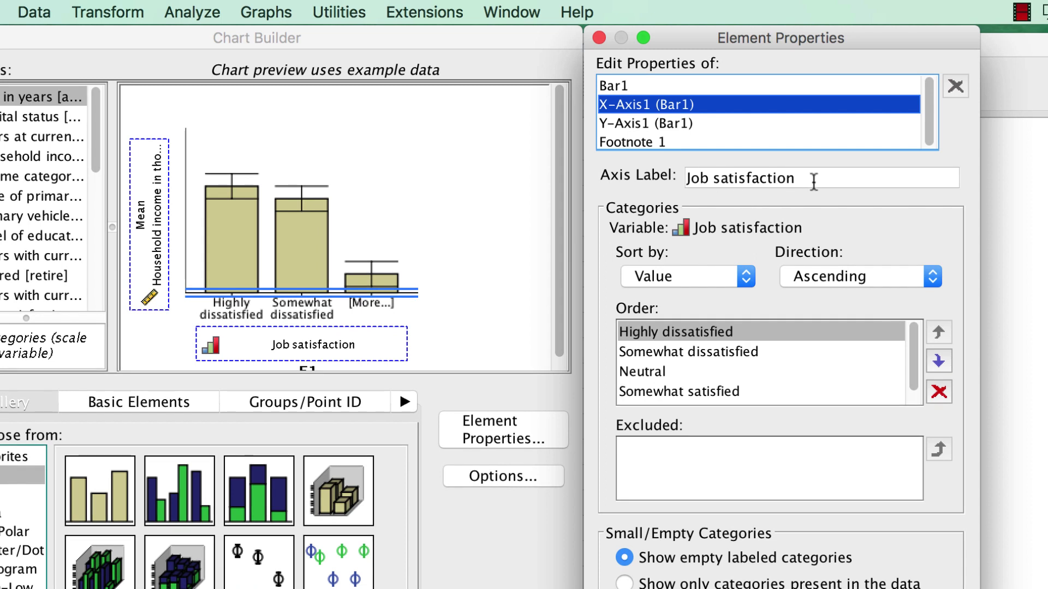
pyautogui.click(814, 179)
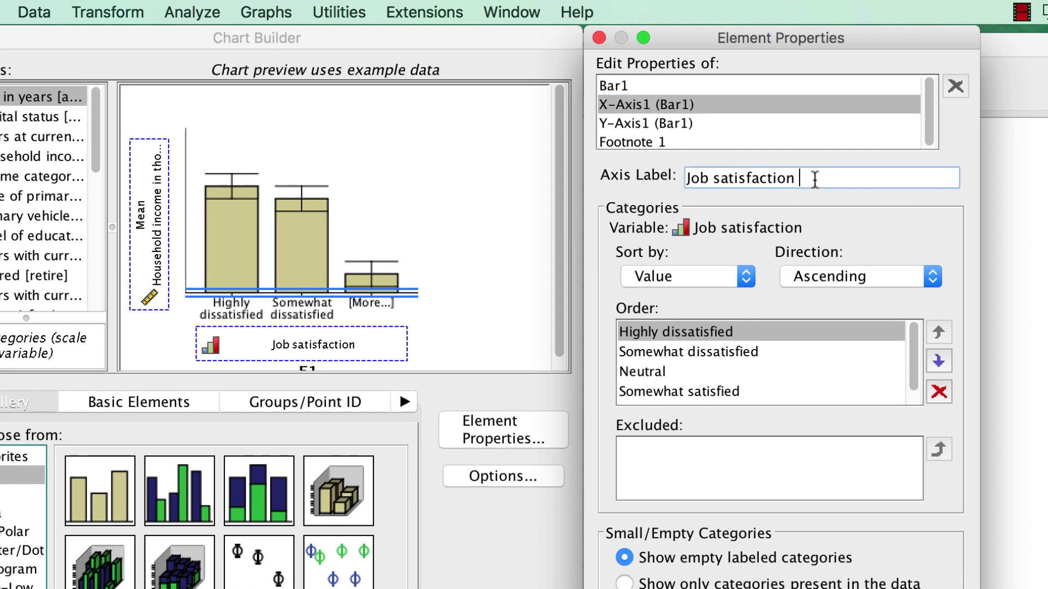
pyautogui.write('category')
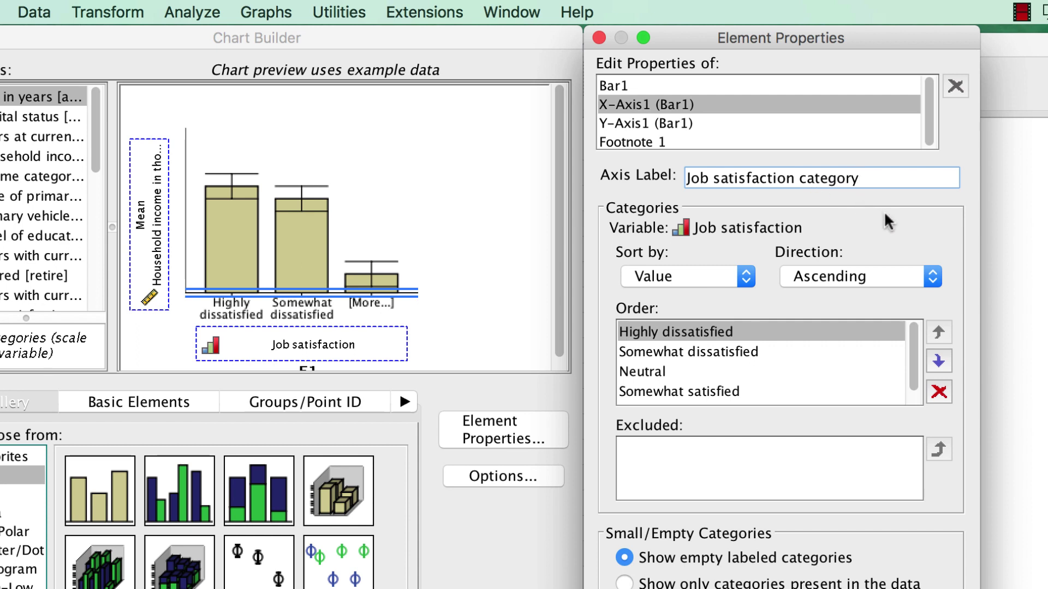
pyautogui.click(930, 276)
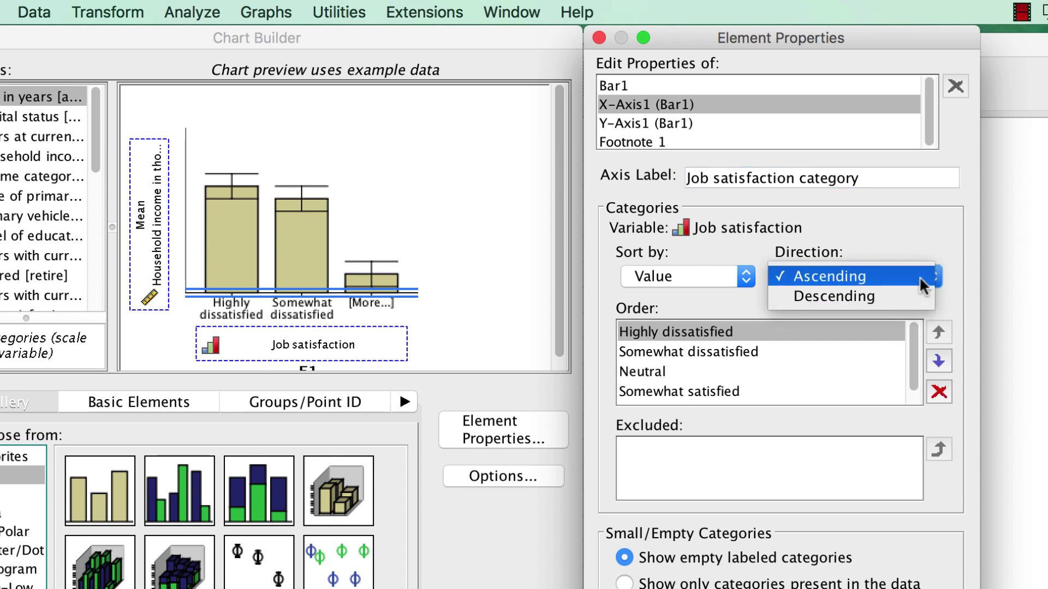
pyautogui.click(922, 284)
pyautogui.click(800, 354)
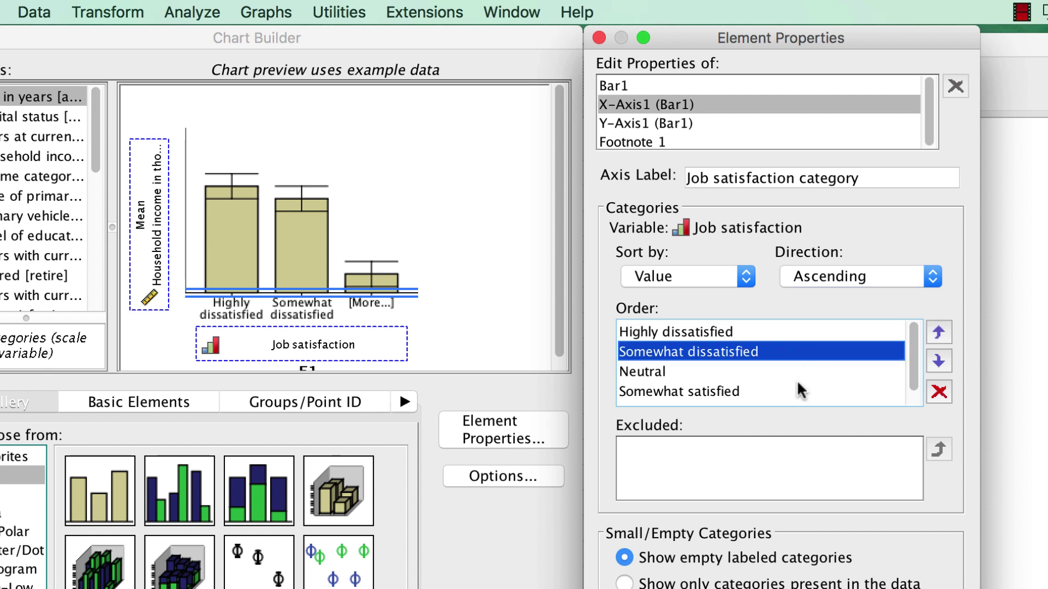
pyautogui.click(799, 391)
pyautogui.click(692, 369)
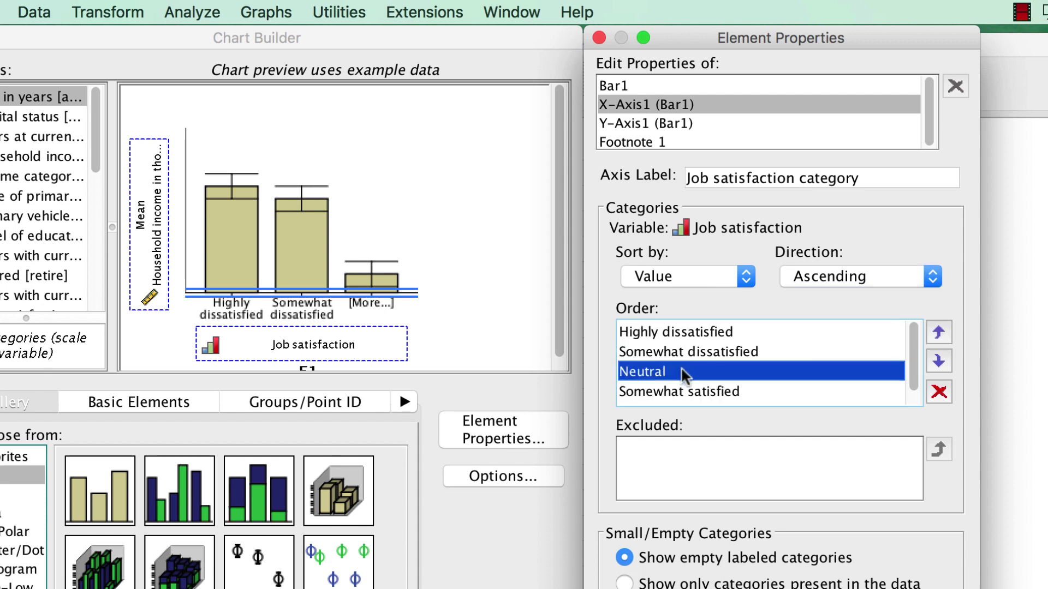
pyautogui.moveTo(683, 376); pyautogui.dragTo(660, 340)
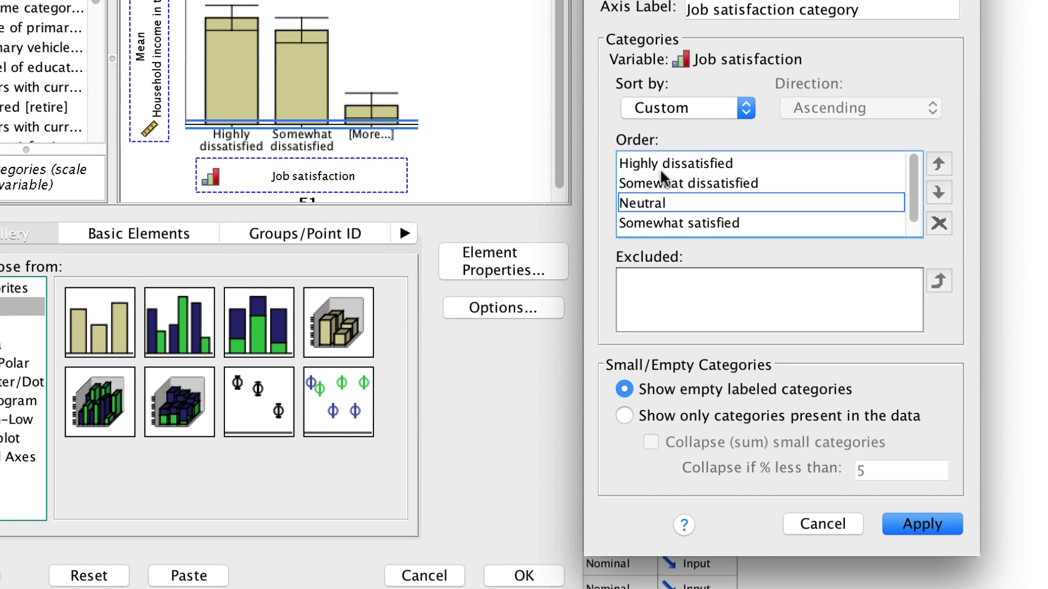
pyautogui.click(925, 523)
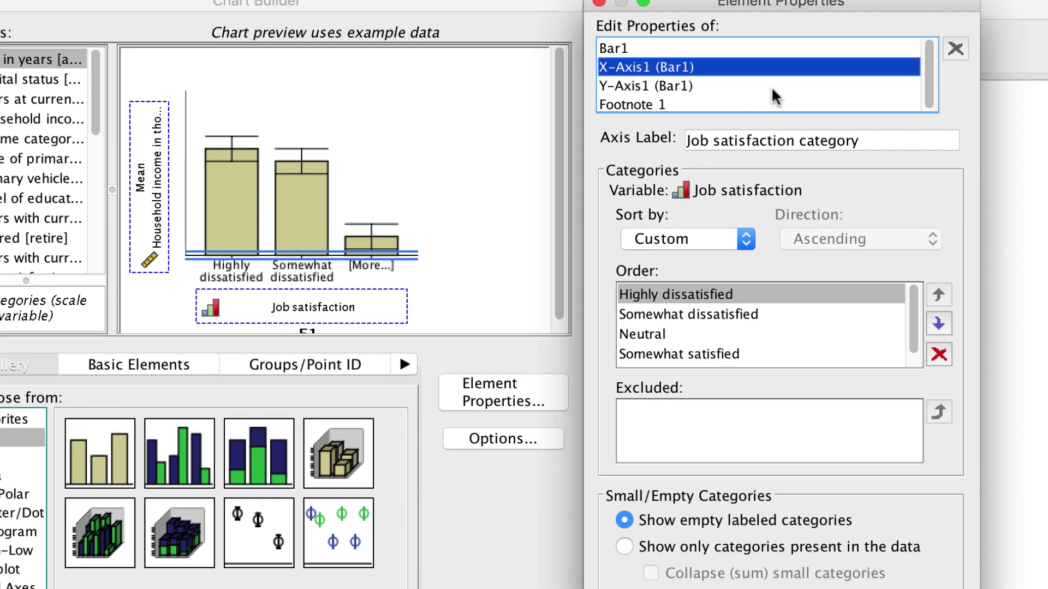
# - Relabel the y-axis 'Average income in thousands' with a Linear scale and apply it
pyautogui.click(771, 88)
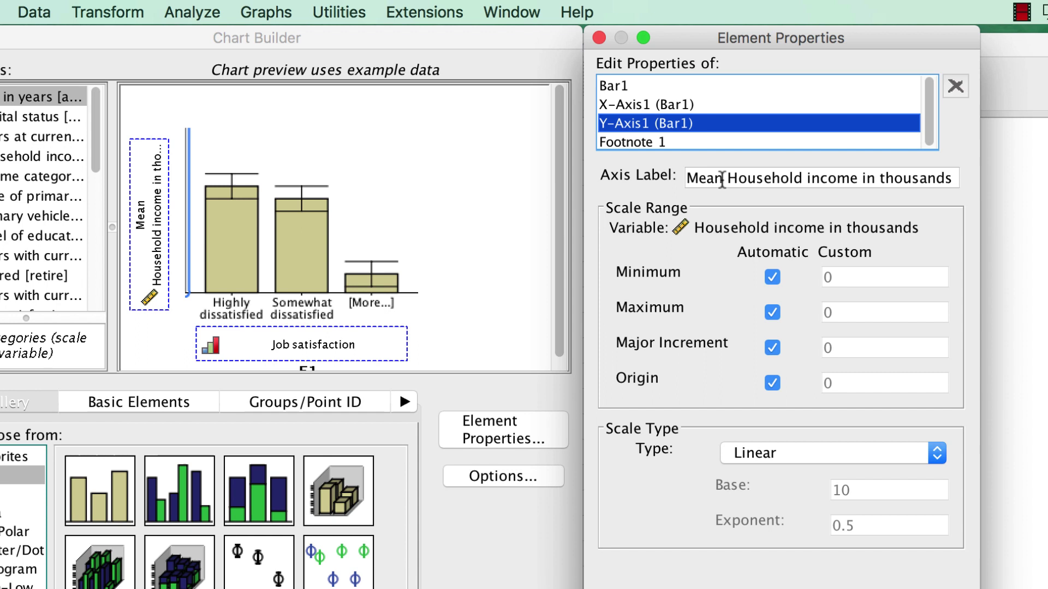
pyautogui.doubleClick(705, 179)
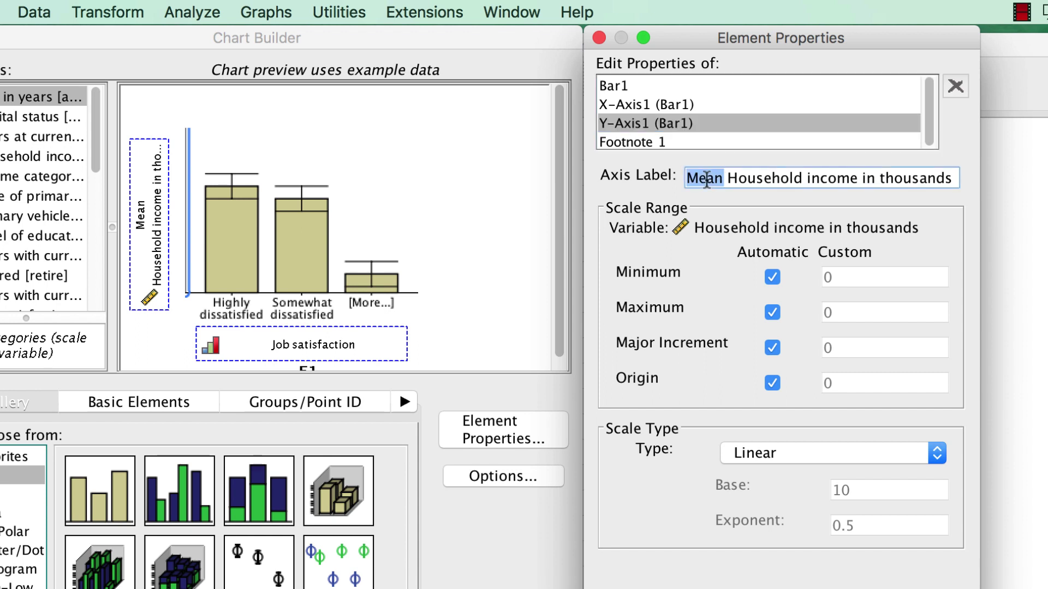
pyautogui.write('Average')
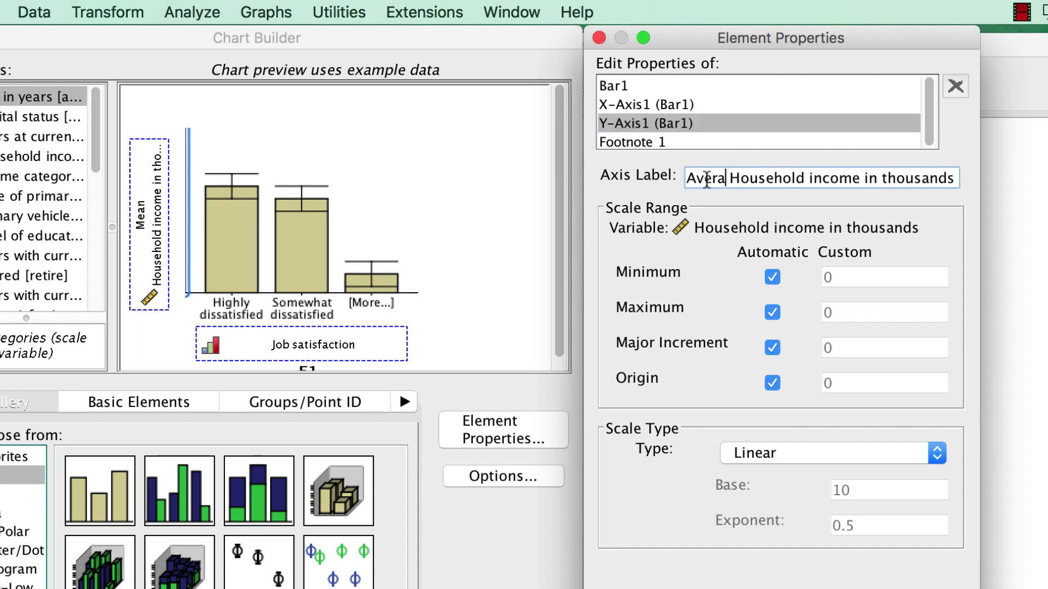
pyautogui.doubleClick(784, 179)
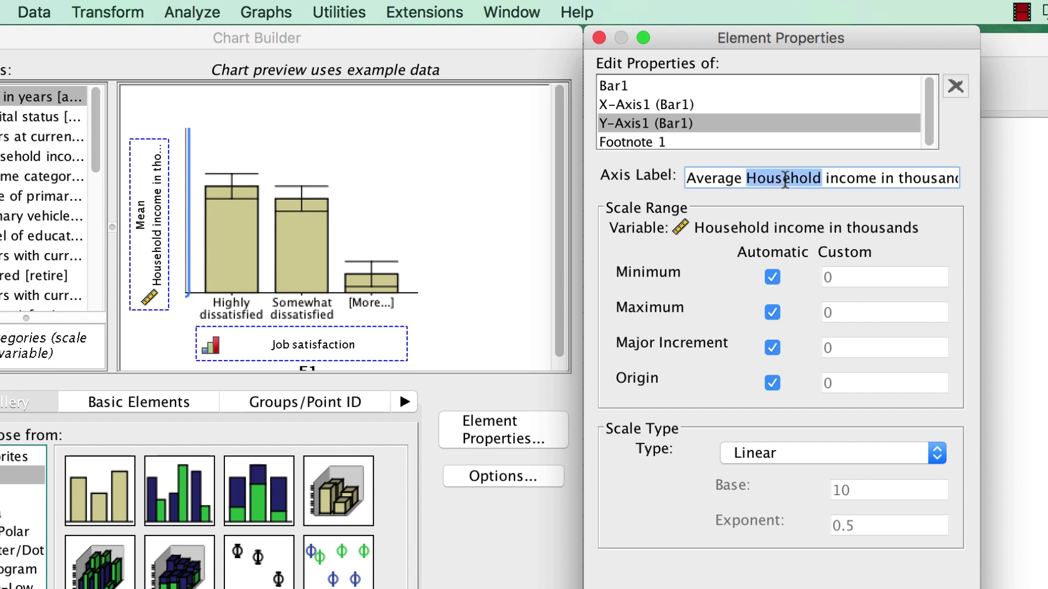
pyautogui.press('BackSpace')
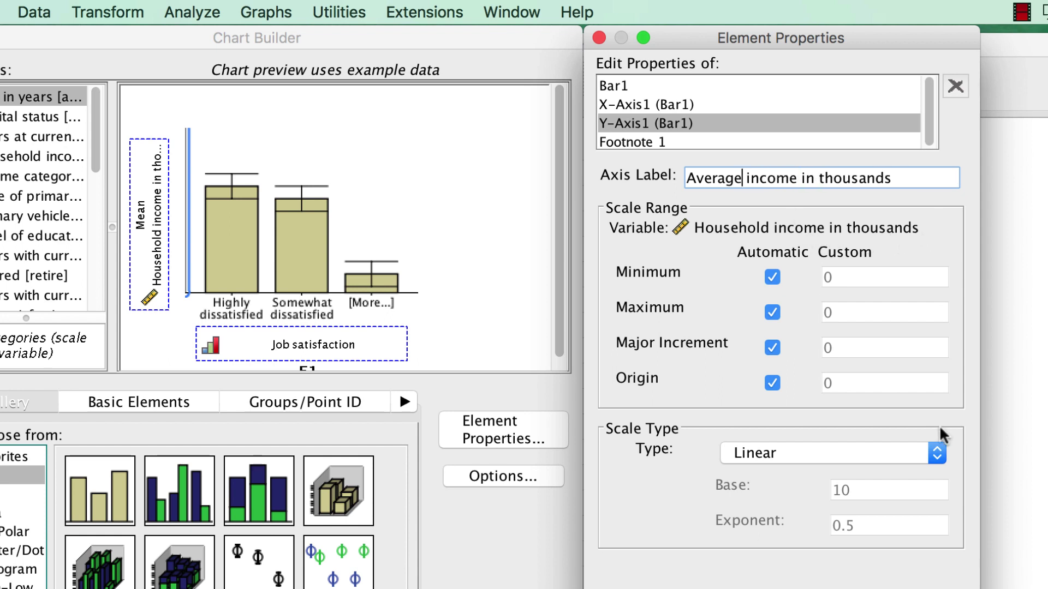
pyautogui.click(937, 449)
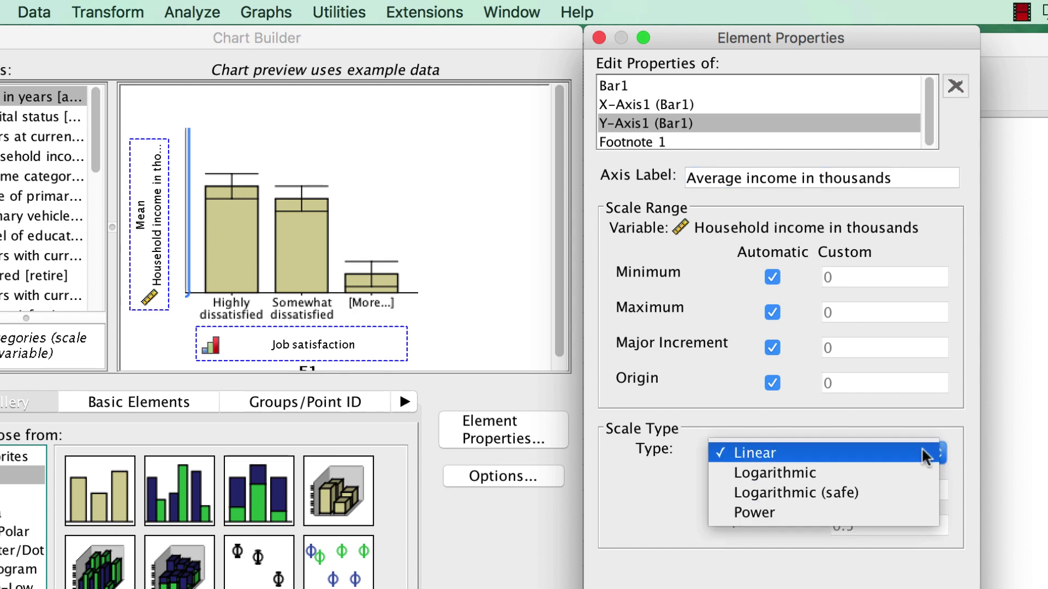
pyautogui.click(922, 450)
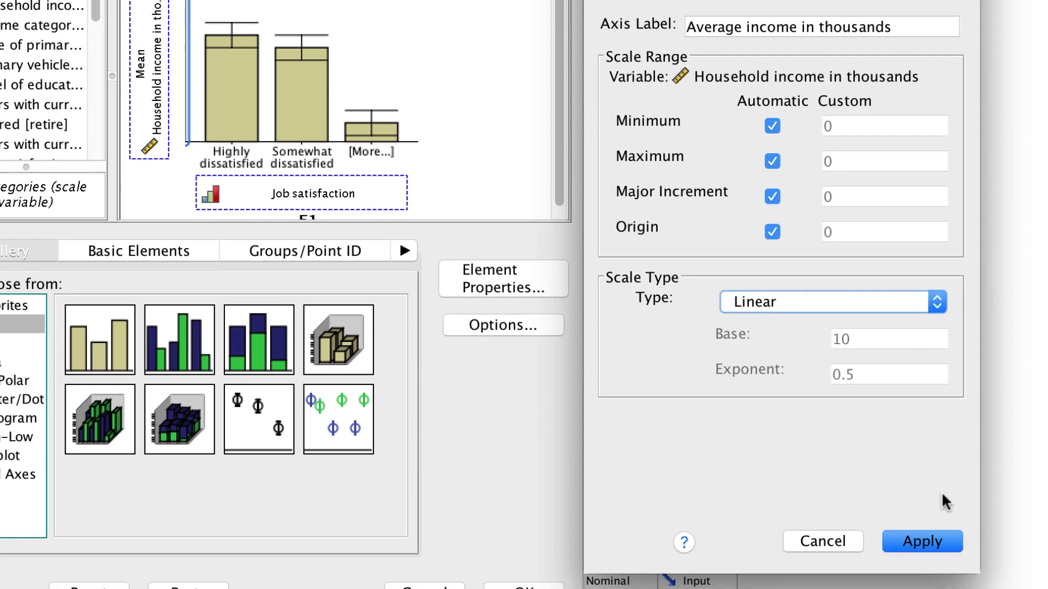
pyautogui.click(930, 532)
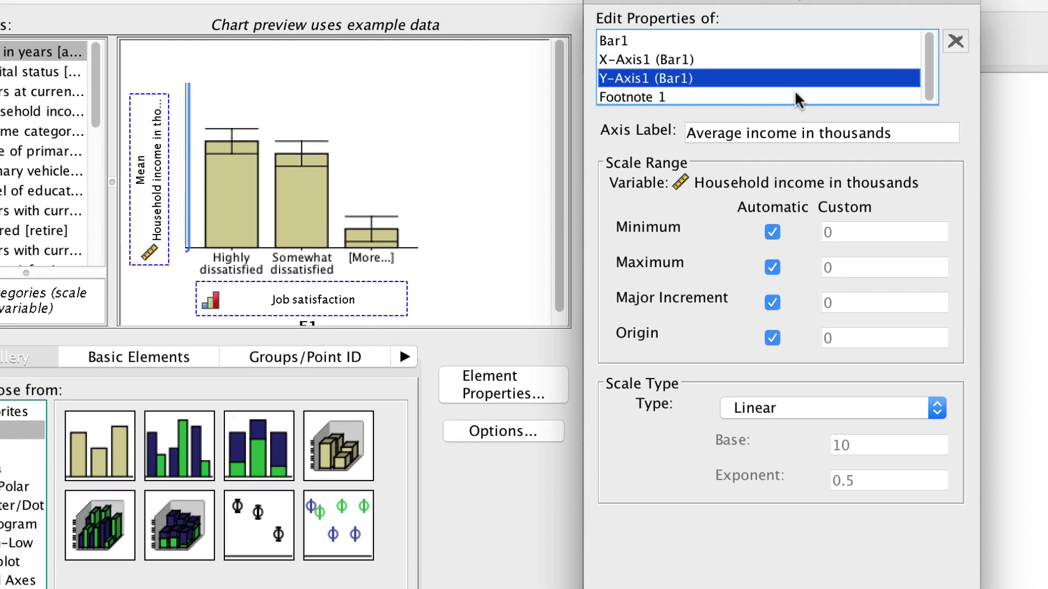
# - Reword Footnote 1 to 'Error Bars show 95% CI' and apply it
pyautogui.click(795, 135)
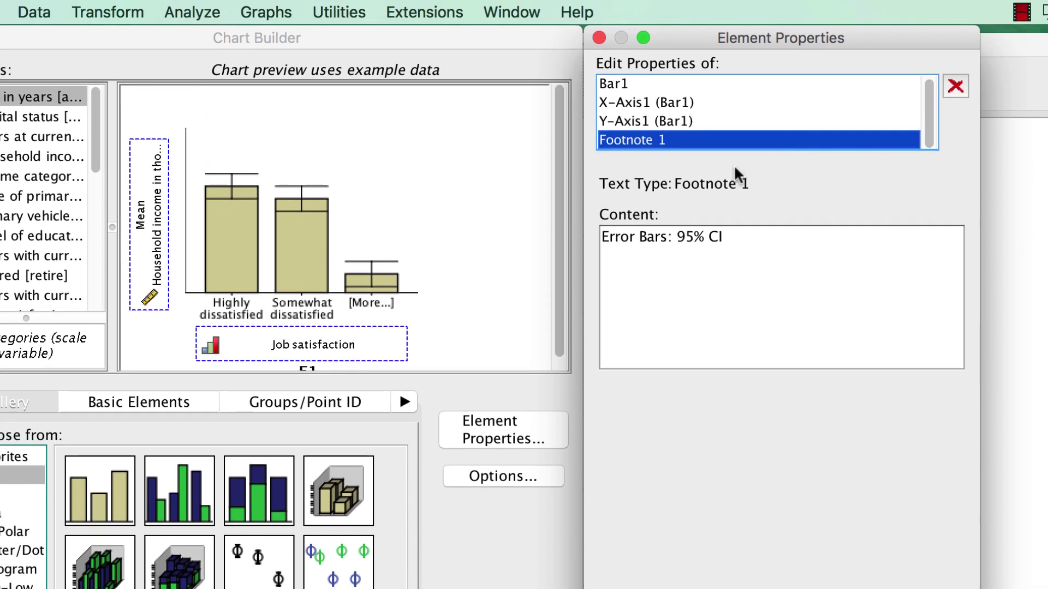
pyautogui.click(674, 236)
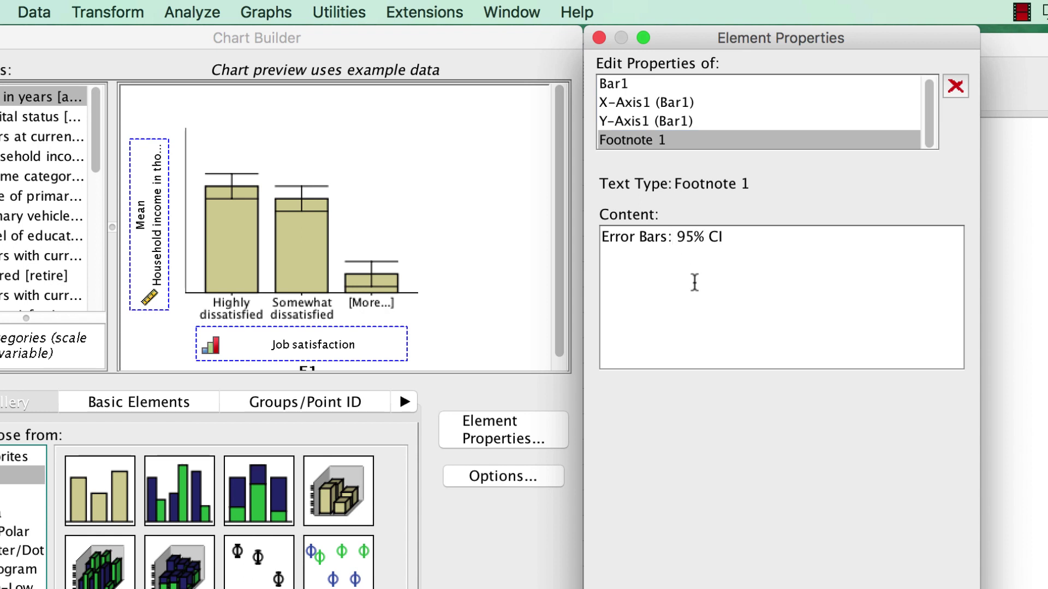
pyautogui.press('BackSpace')
pyautogui.write('show')
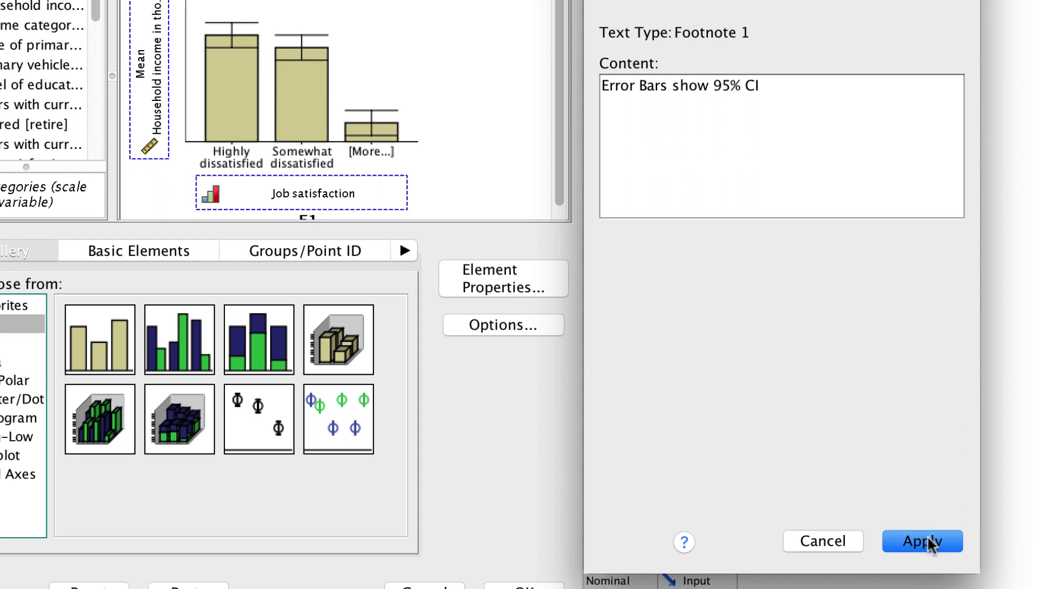
pyautogui.click(928, 555)
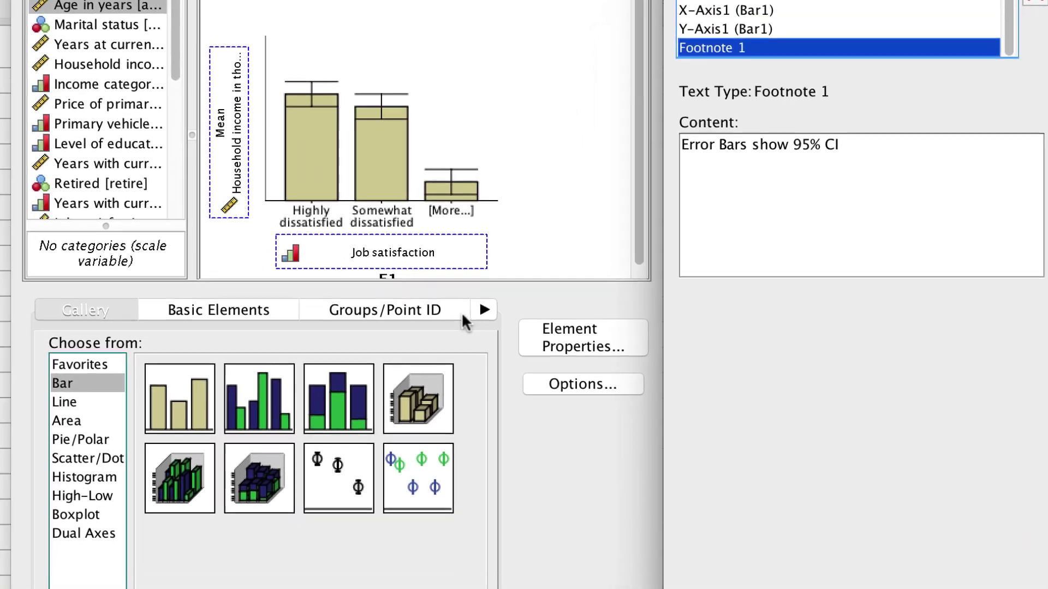
# - Enable Title 1 with the text 'Income by Job Satisfaction' and apply it
pyautogui.click(484, 310)
pyautogui.click(484, 310)
pyautogui.click(484, 310)
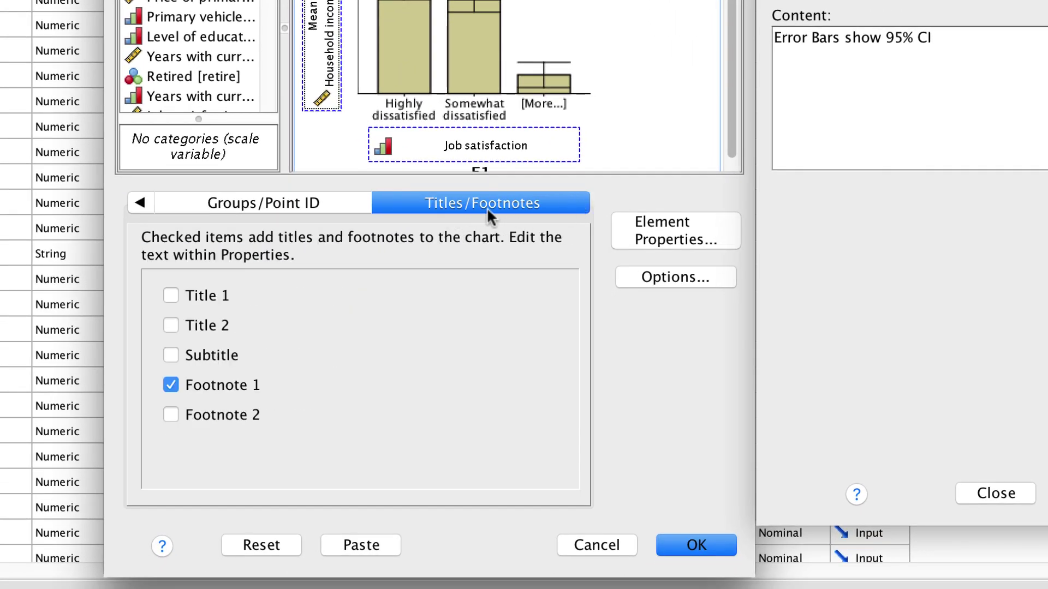
pyautogui.click(170, 295)
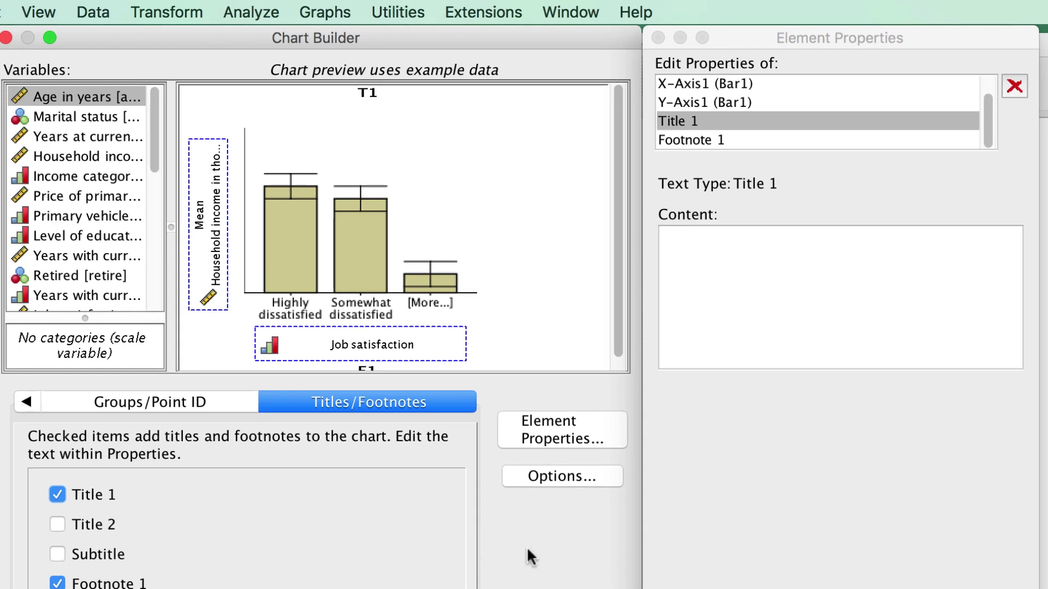
pyautogui.click(714, 116)
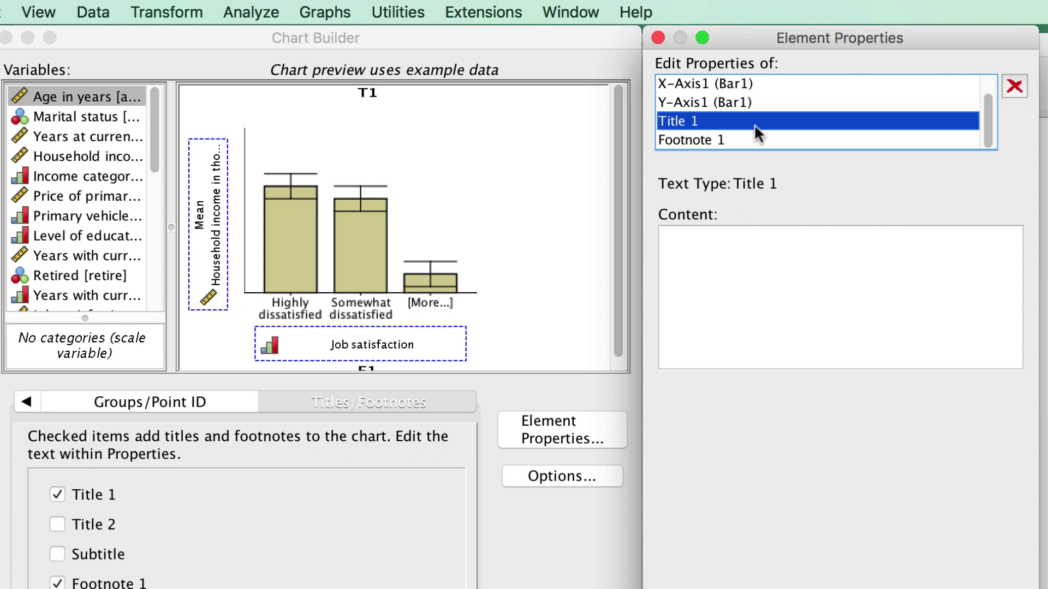
pyautogui.click(731, 261)
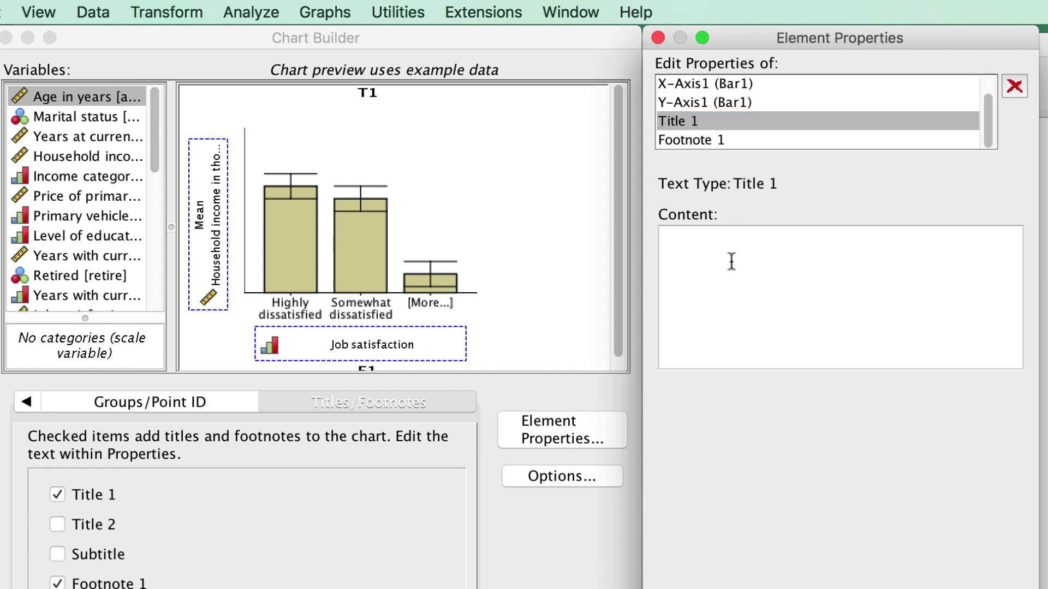
pyautogui.write('Income by Job Sati')
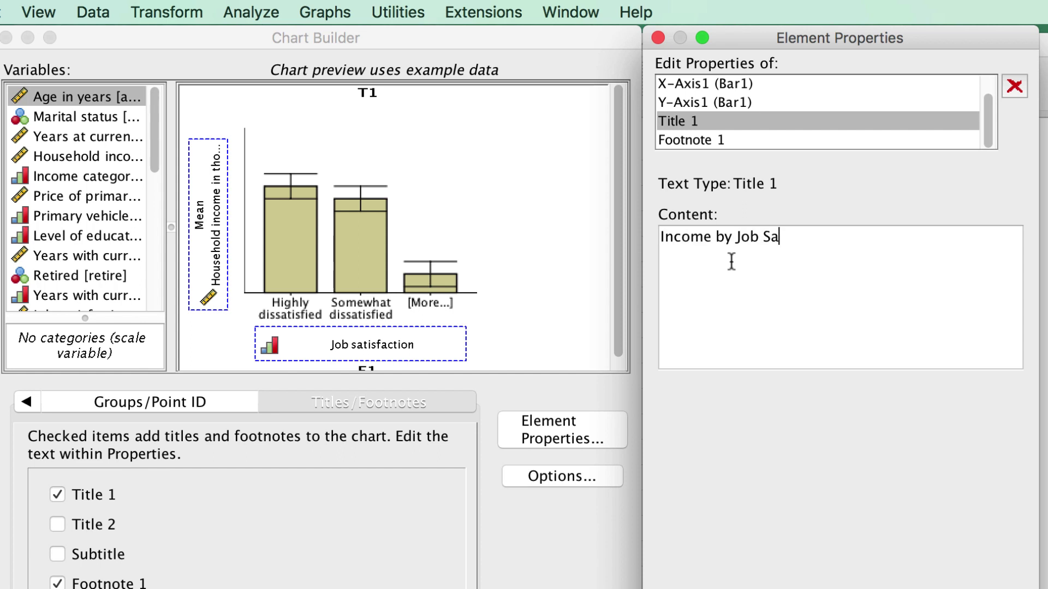
pyautogui.write('sfaction')
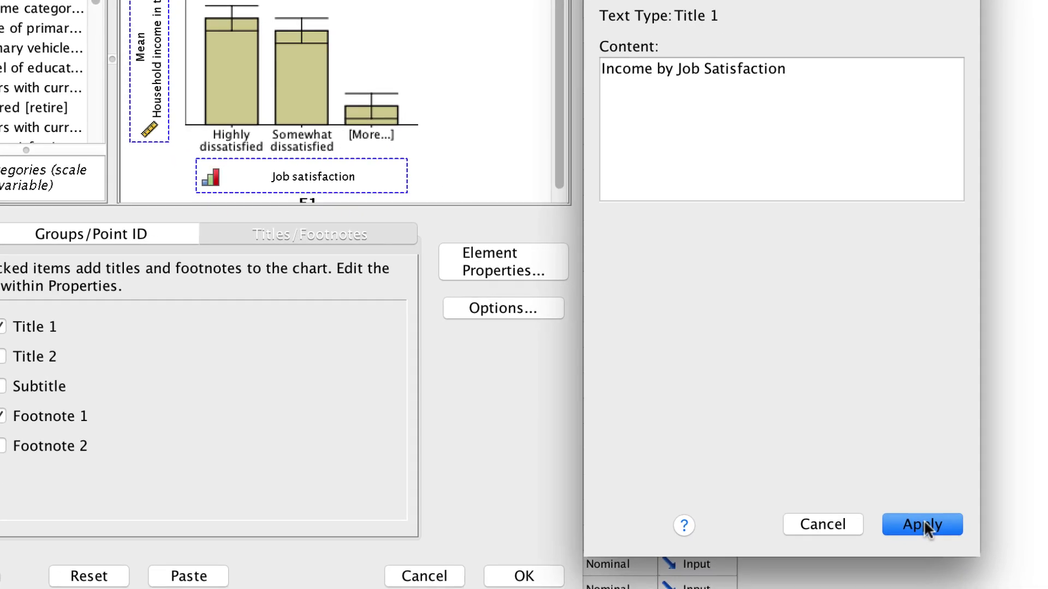
pyautogui.click(924, 525)
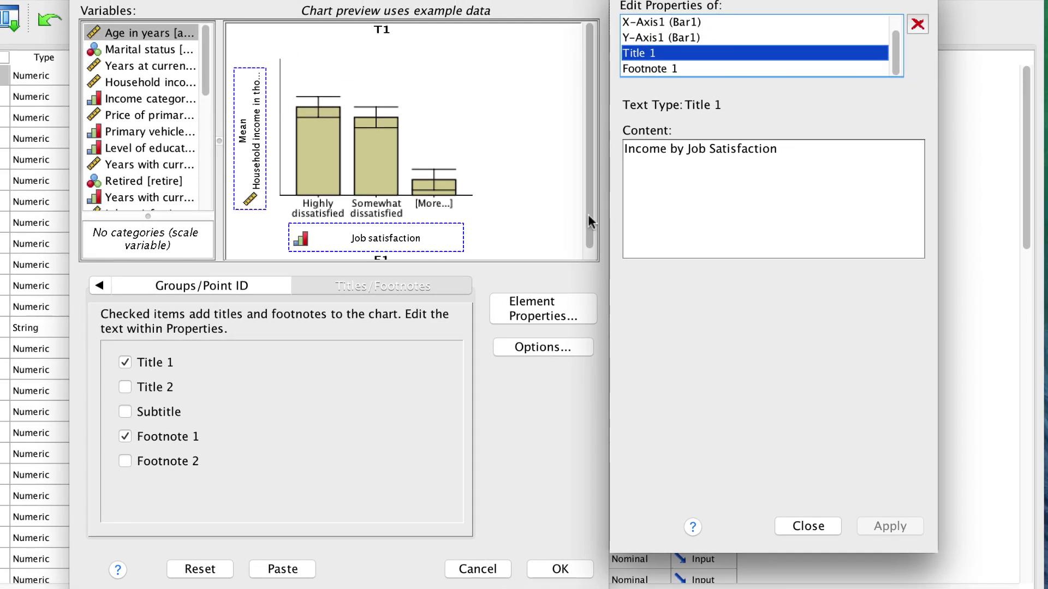
pyautogui.moveTo(587, 214)
pyautogui.mouseDown()
pyautogui.moveTo(586, 237)
pyautogui.moveTo(589, 201)
pyautogui.mouseUp()
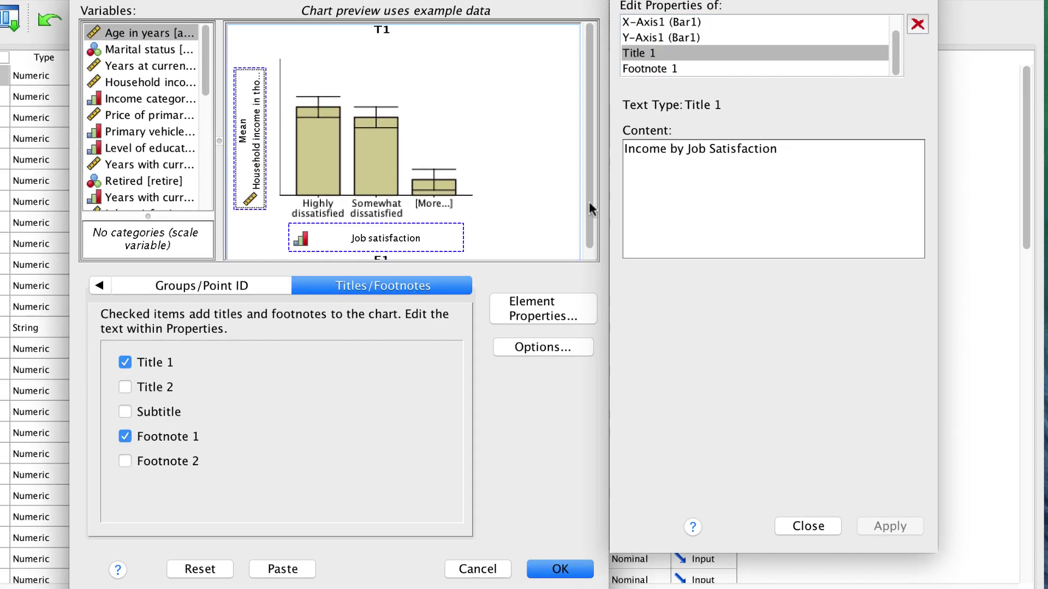
# - Generate the income-by-job-satisfaction bar chart from Chart Builder and select it in the Output Viewer
pyautogui.click(561, 569)
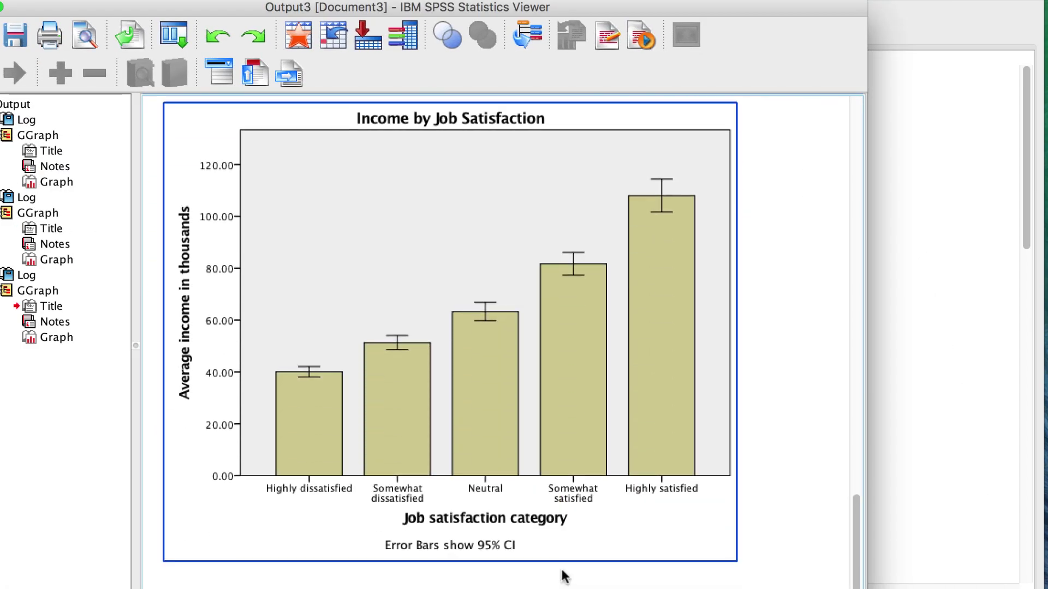
pyautogui.click(565, 576)
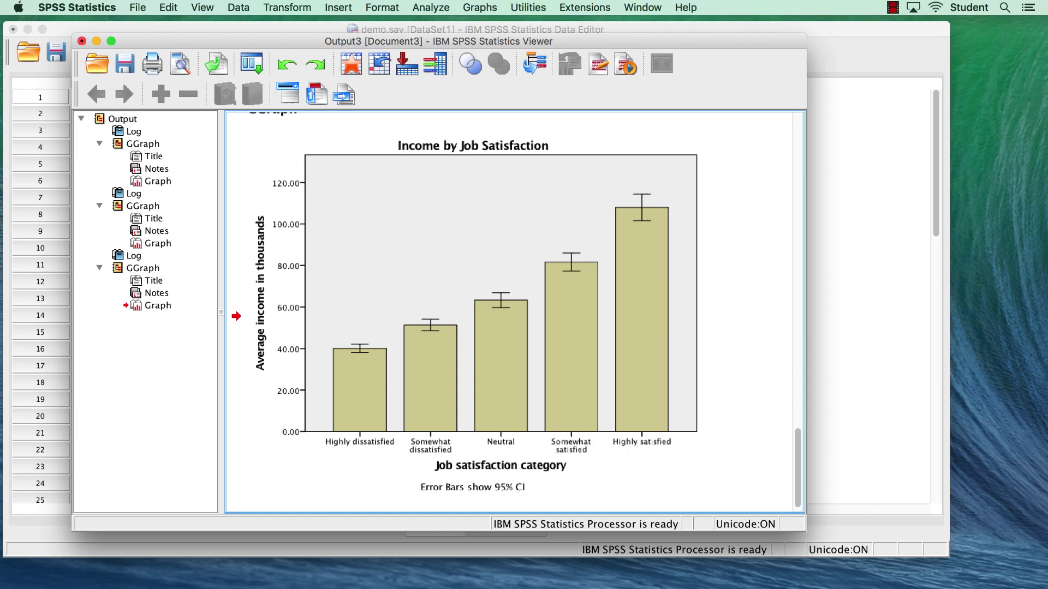
pyautogui.click(501, 443)
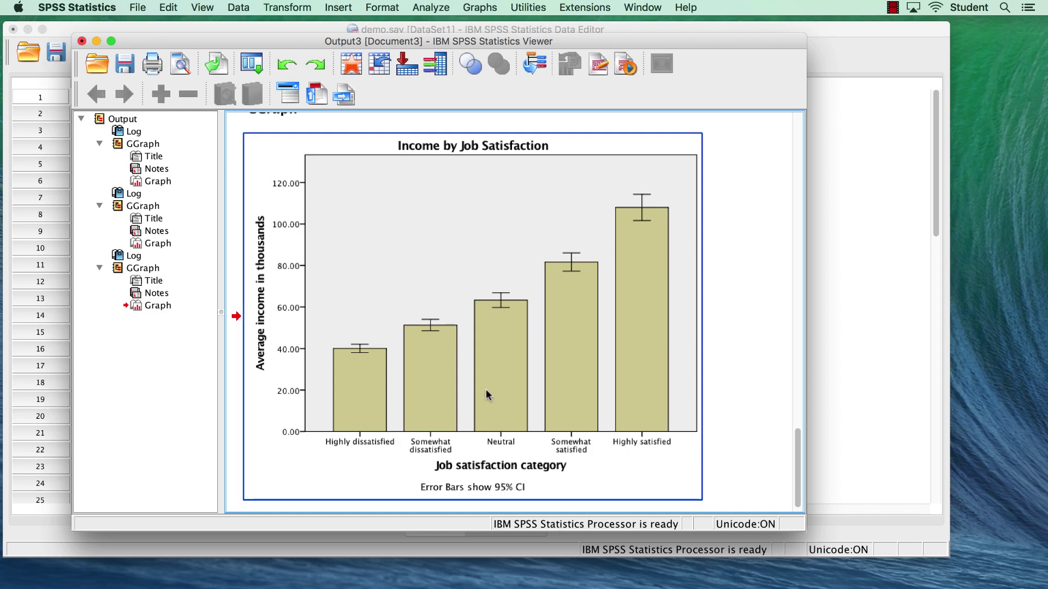
# - Open the chart in the Chart Editor and select its plot area
pyautogui.doubleClick(427, 236)
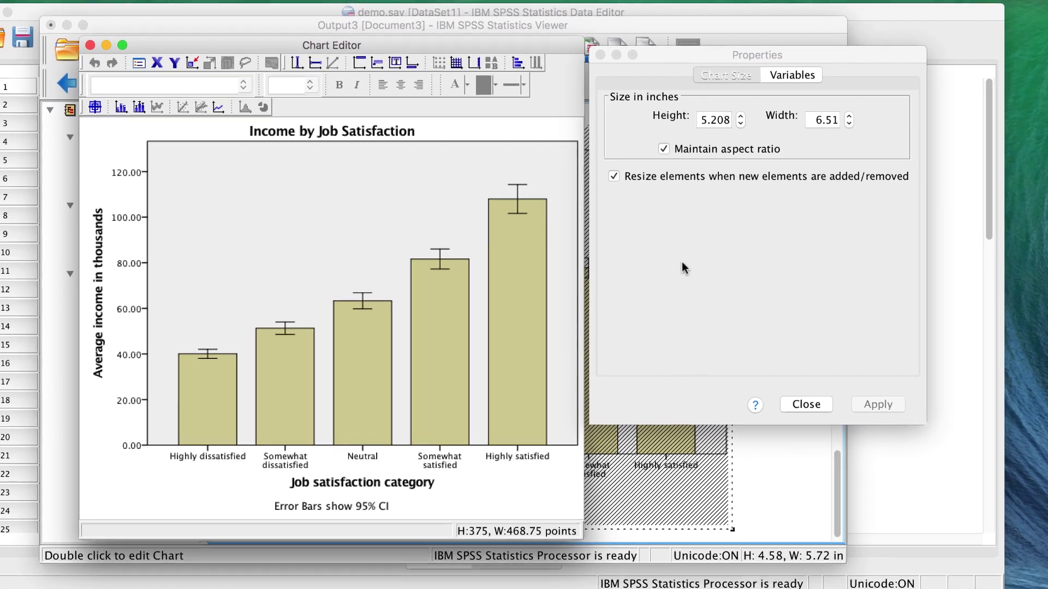
pyautogui.click(685, 263)
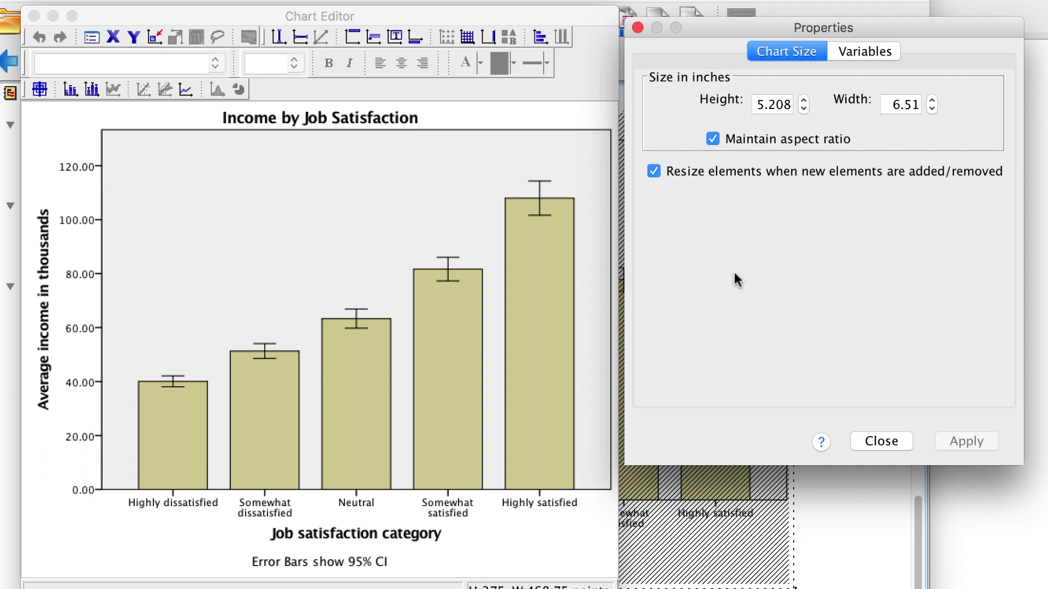
pyautogui.click(291, 207)
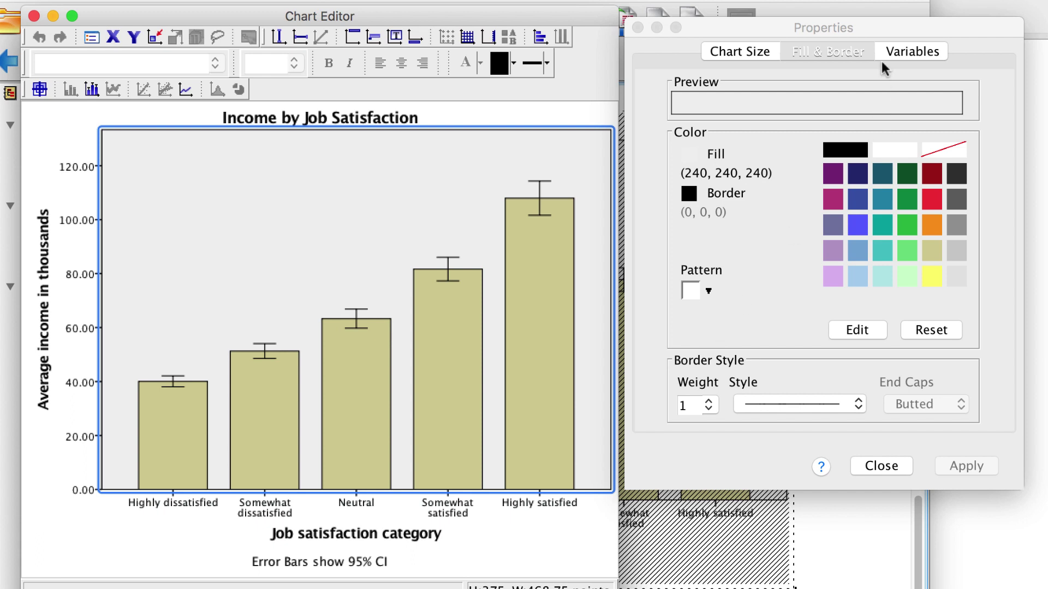
# - Set the plot area's fill and border to Transparent and apply
pyautogui.moveTo(880, 28); pyautogui.dragTo(880, 31)
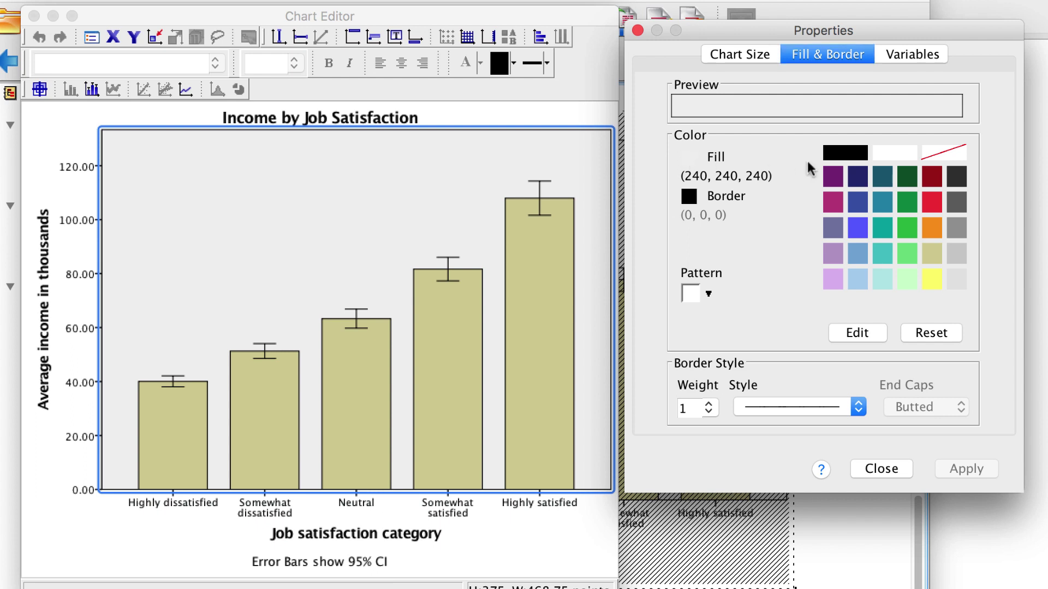
pyautogui.click(936, 153)
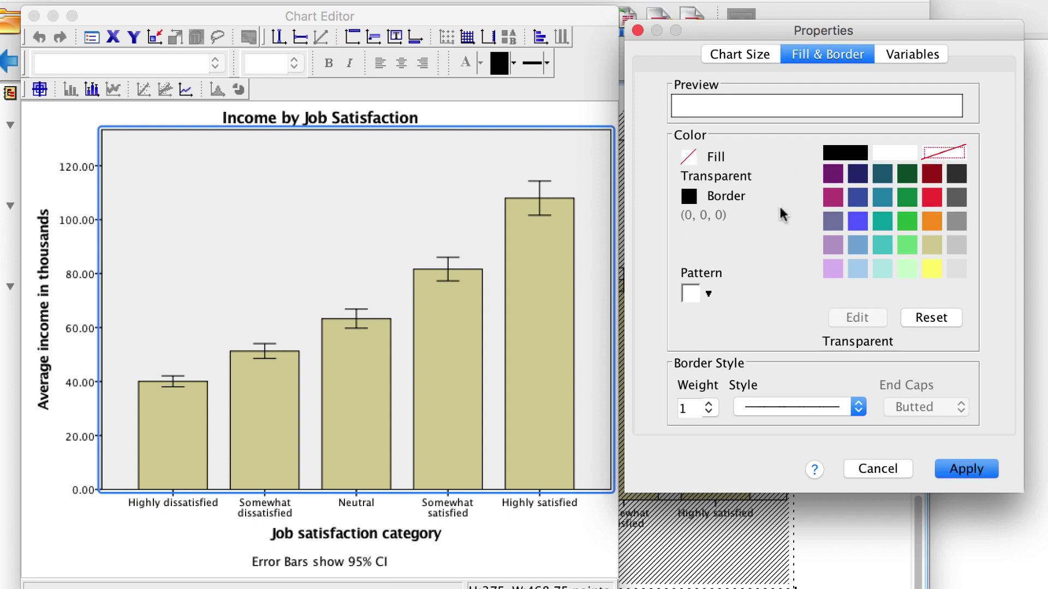
pyautogui.click(688, 197)
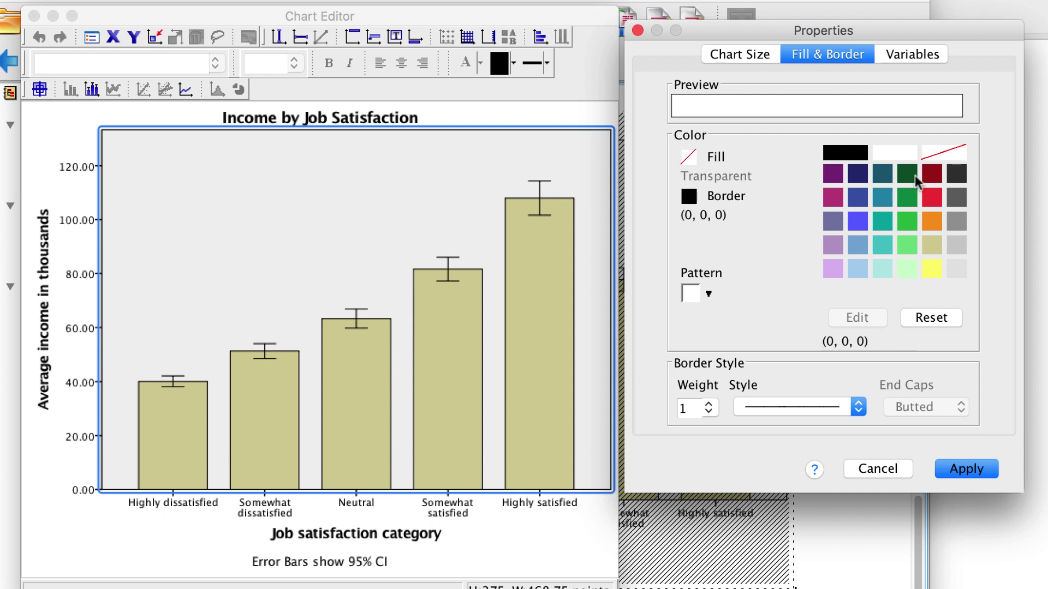
pyautogui.click(956, 155)
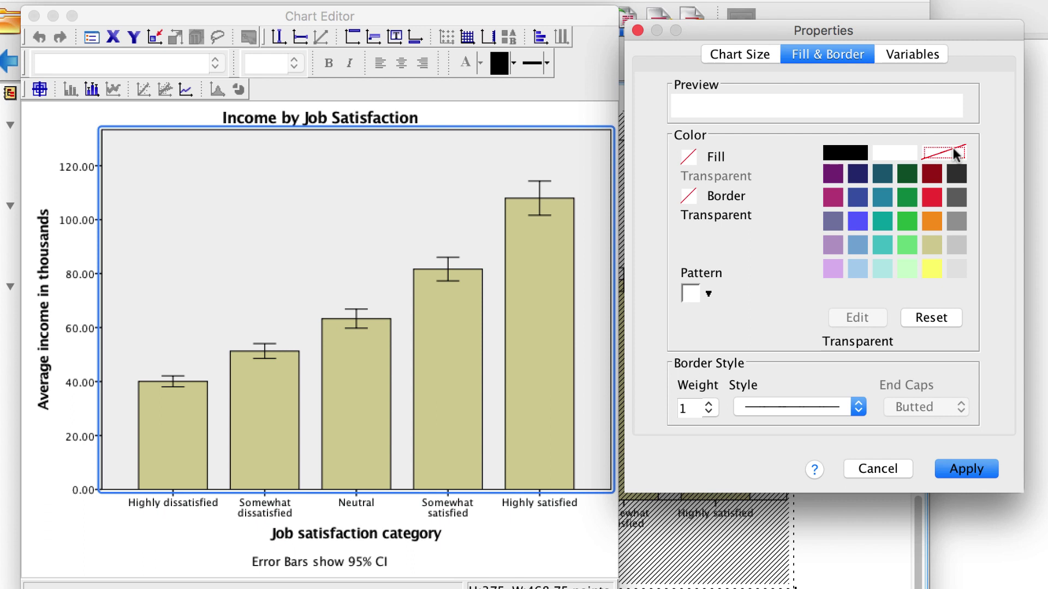
pyautogui.click(977, 469)
pyautogui.click(587, 530)
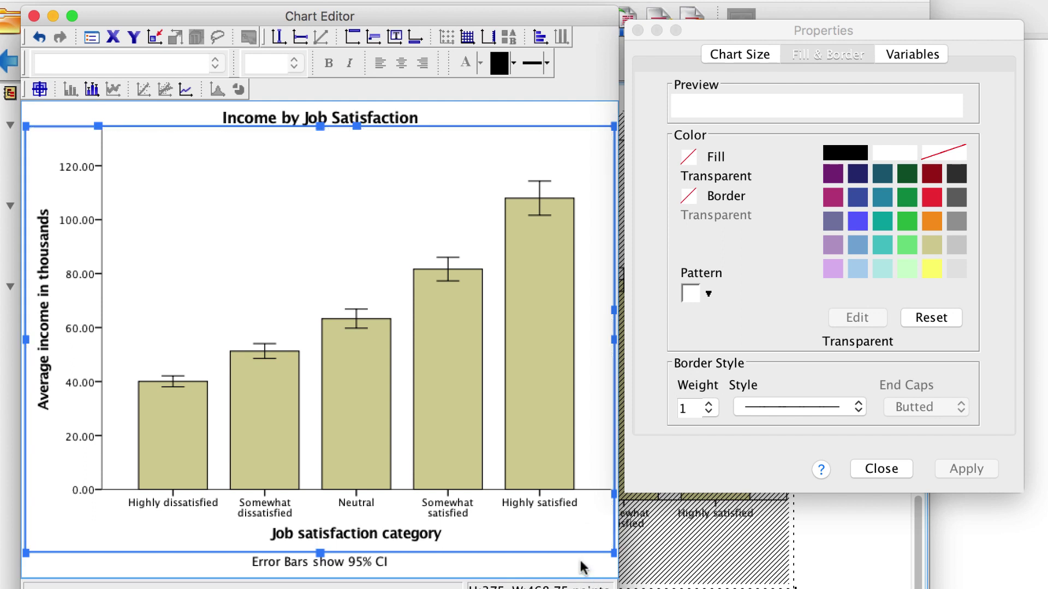
pyautogui.click(560, 110)
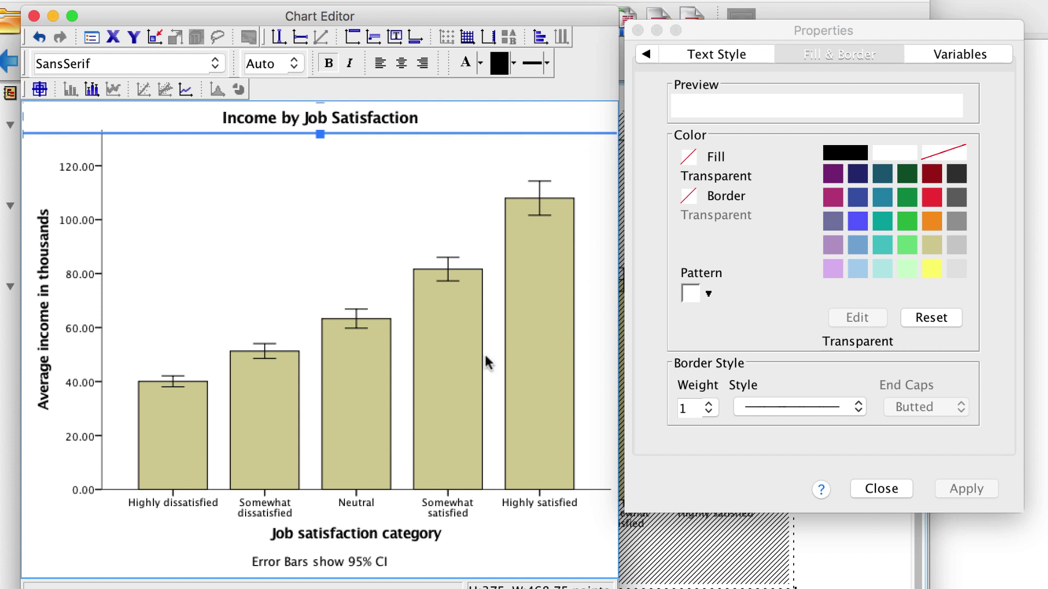
# - Fill all five bars with gray (153, 153, 153) instead of tan
pyautogui.click(445, 363)
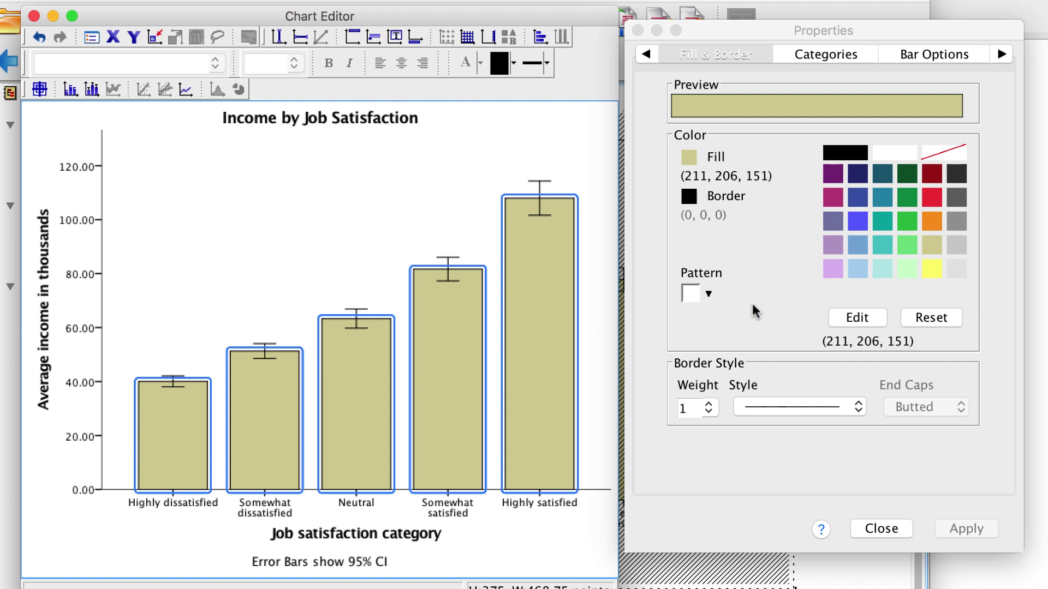
pyautogui.click(724, 203)
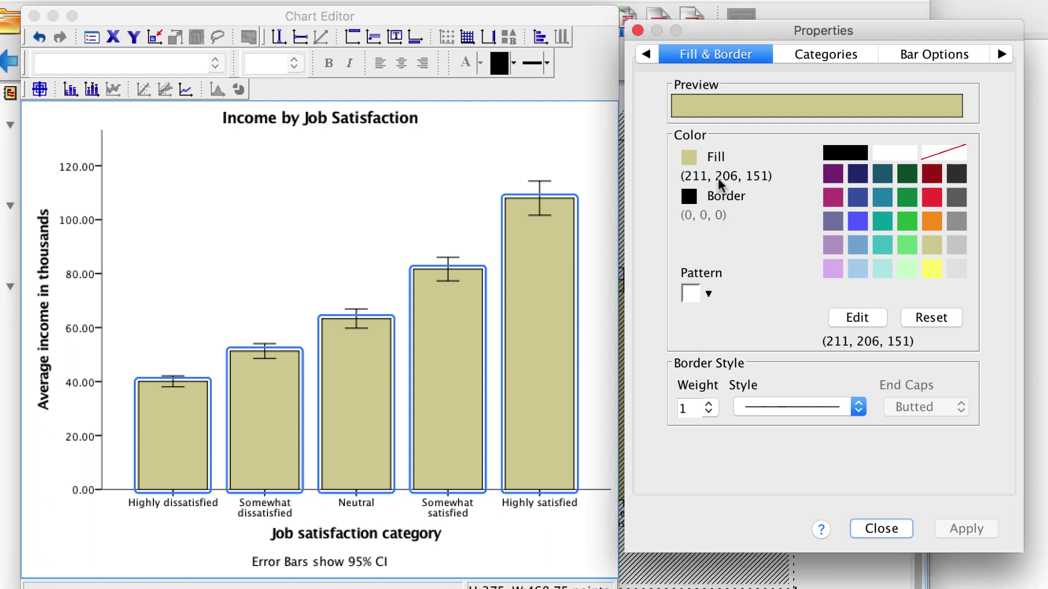
pyautogui.click(690, 161)
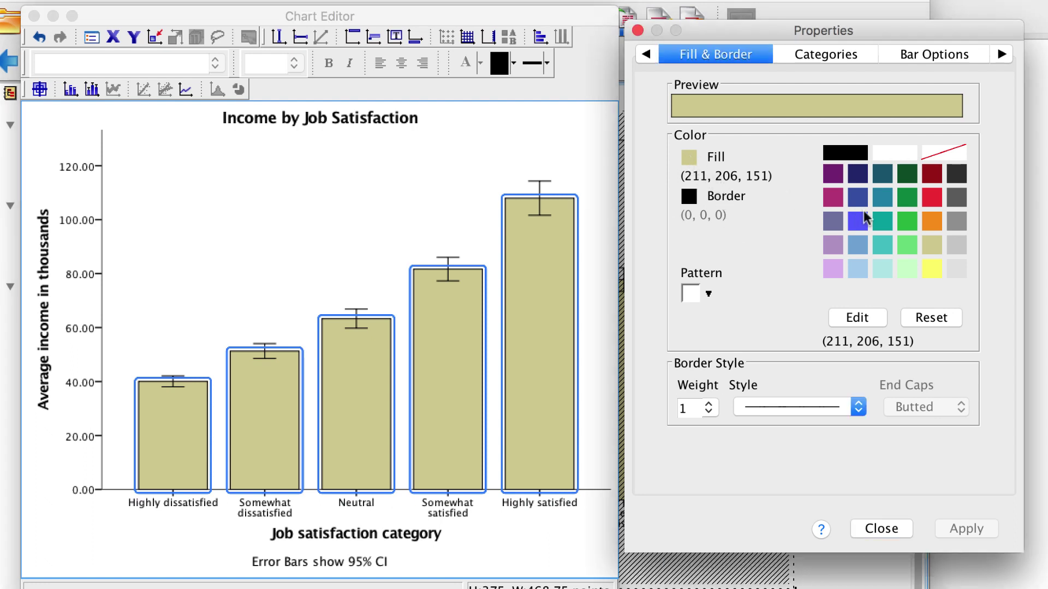
pyautogui.click(954, 221)
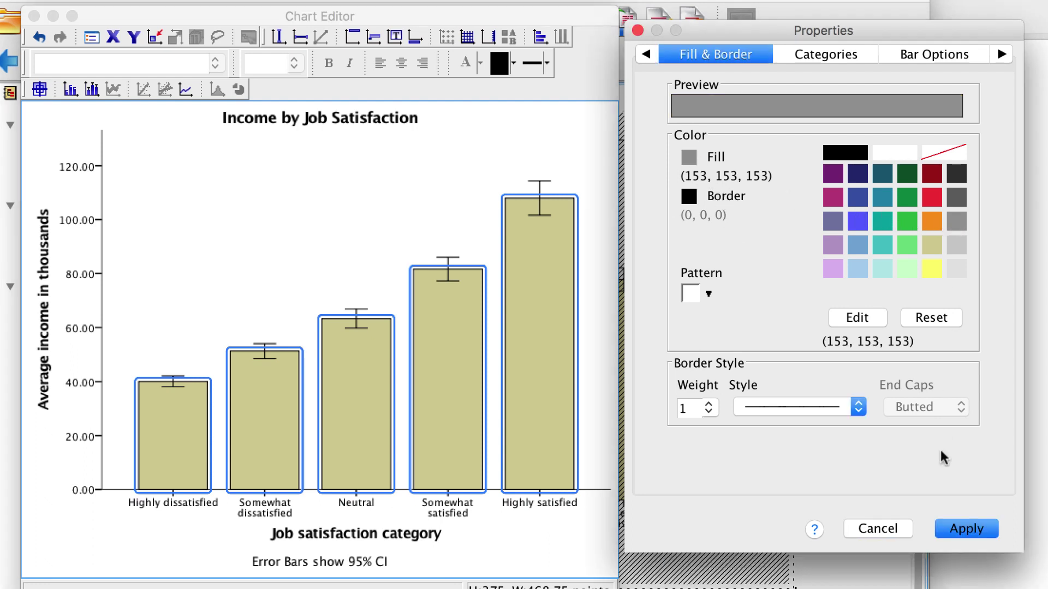
pyautogui.click(960, 530)
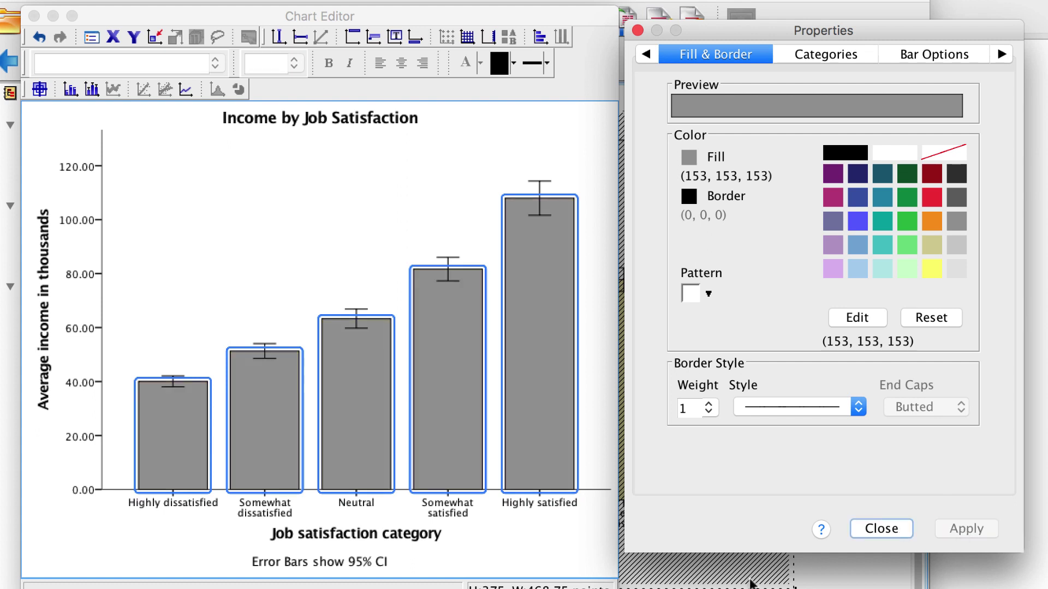
pyautogui.click(582, 552)
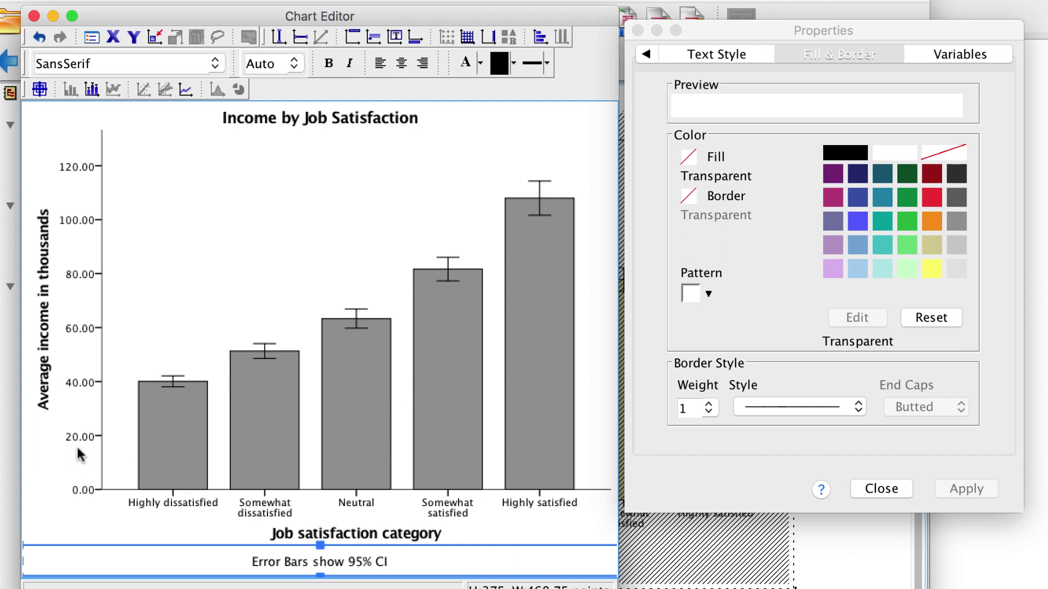
# - Select the y-axis labels and bring up their Number Format properties
pyautogui.click(71, 385)
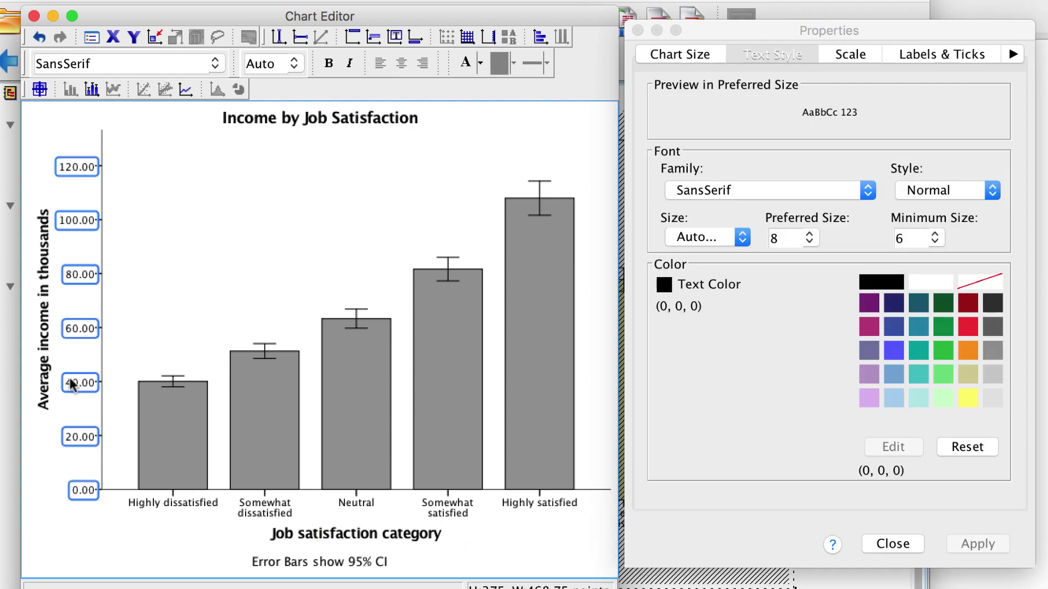
pyautogui.click(861, 27)
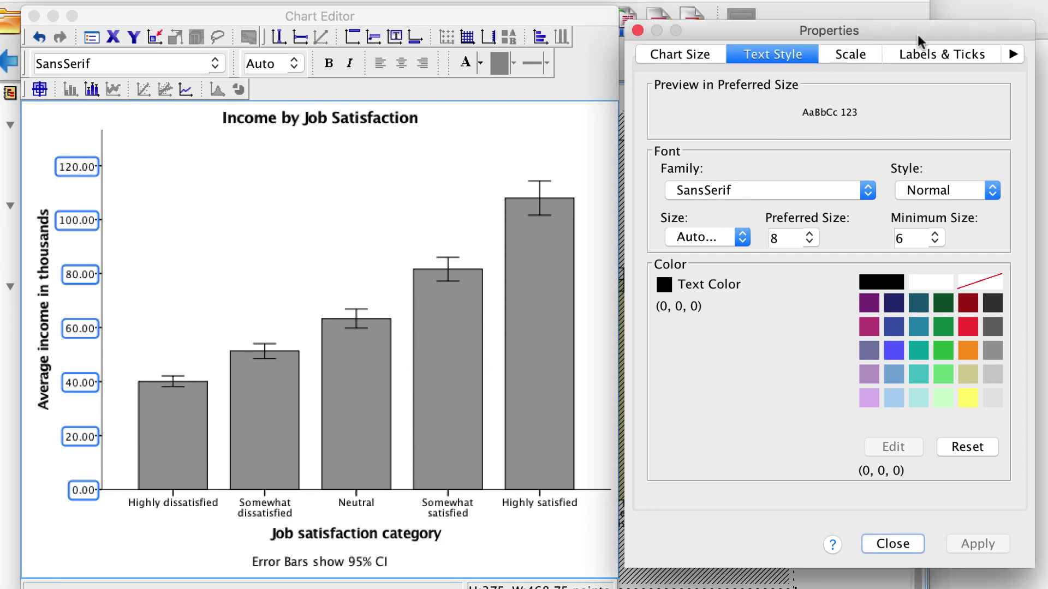
pyautogui.click(1013, 54)
pyautogui.click(1013, 54)
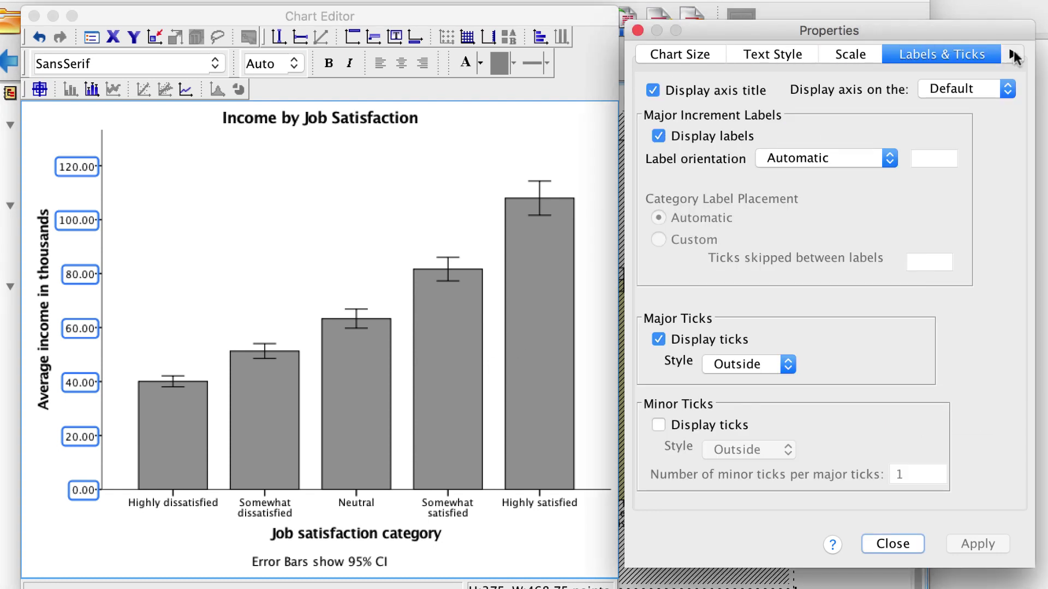
pyautogui.click(1014, 54)
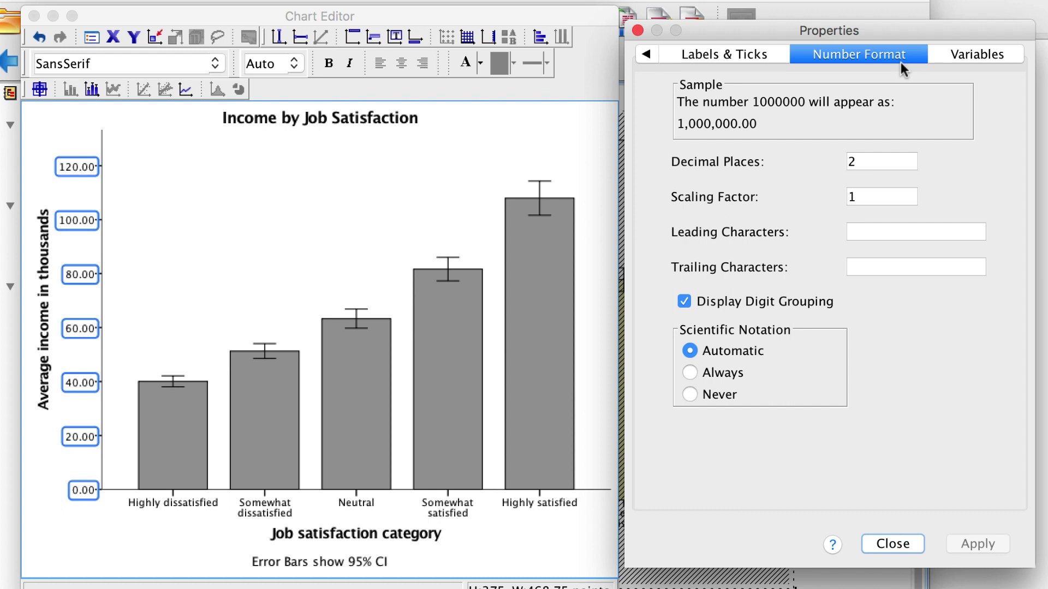
# - Format the axis labels with a $ prefix, 0 decimal places and a K suffix
pyautogui.click(884, 231)
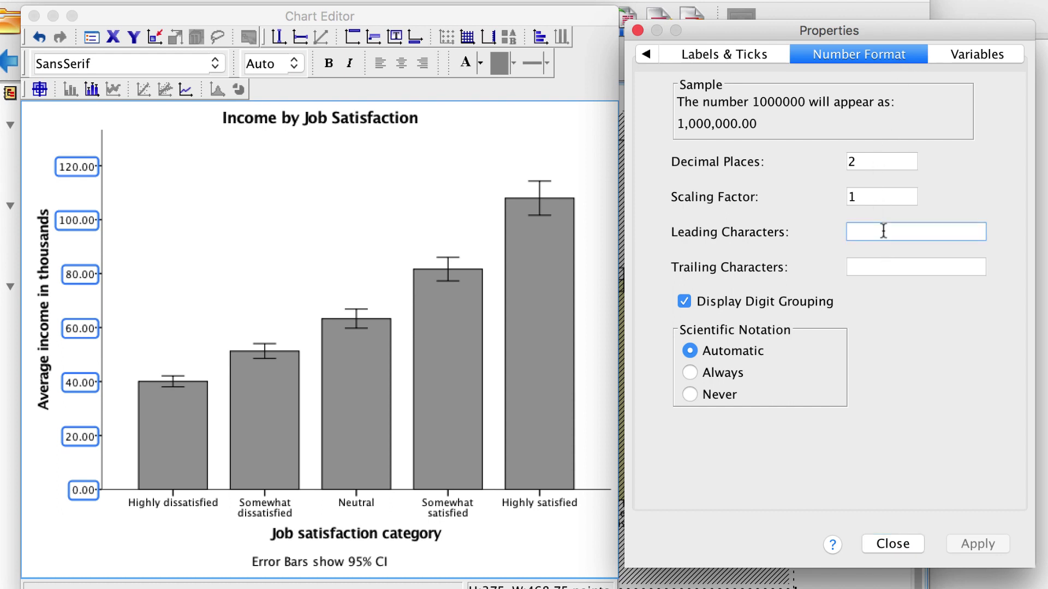
pyautogui.write('$')
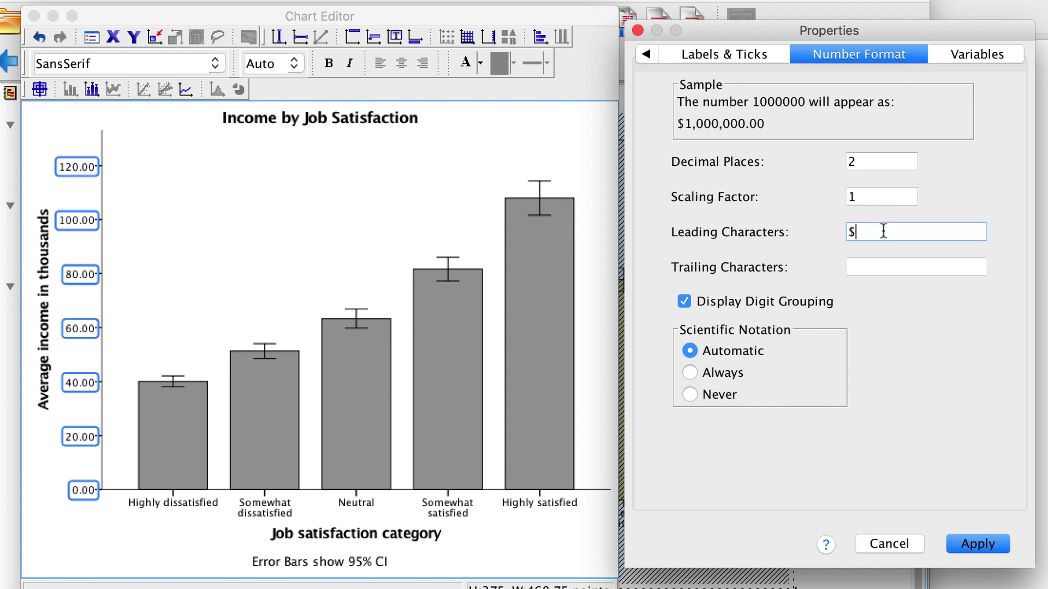
pyautogui.click(866, 162)
pyautogui.press('BackSpace')
pyautogui.write('0')
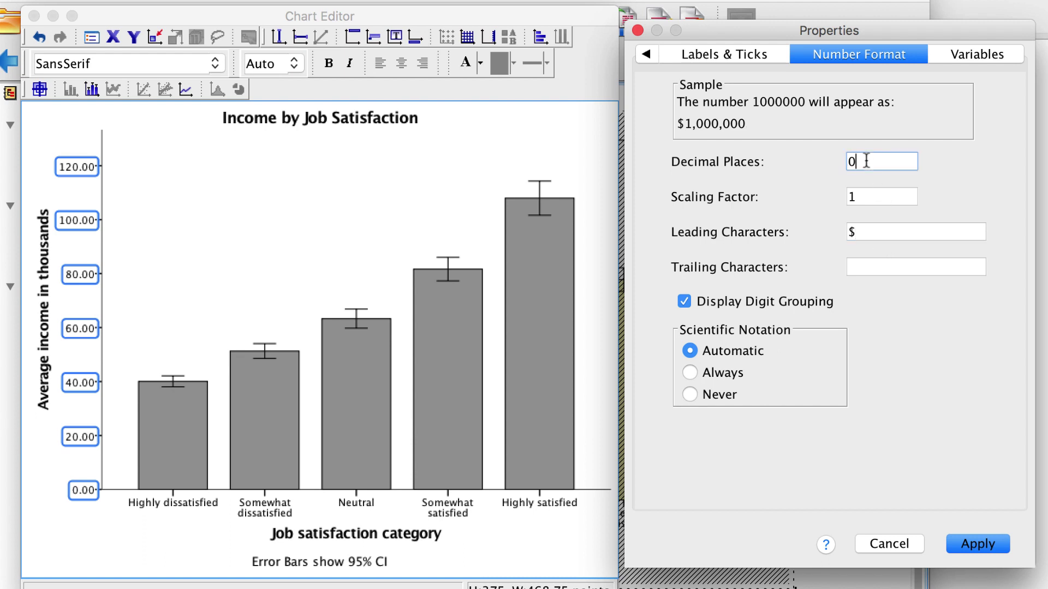
pyautogui.click(861, 269)
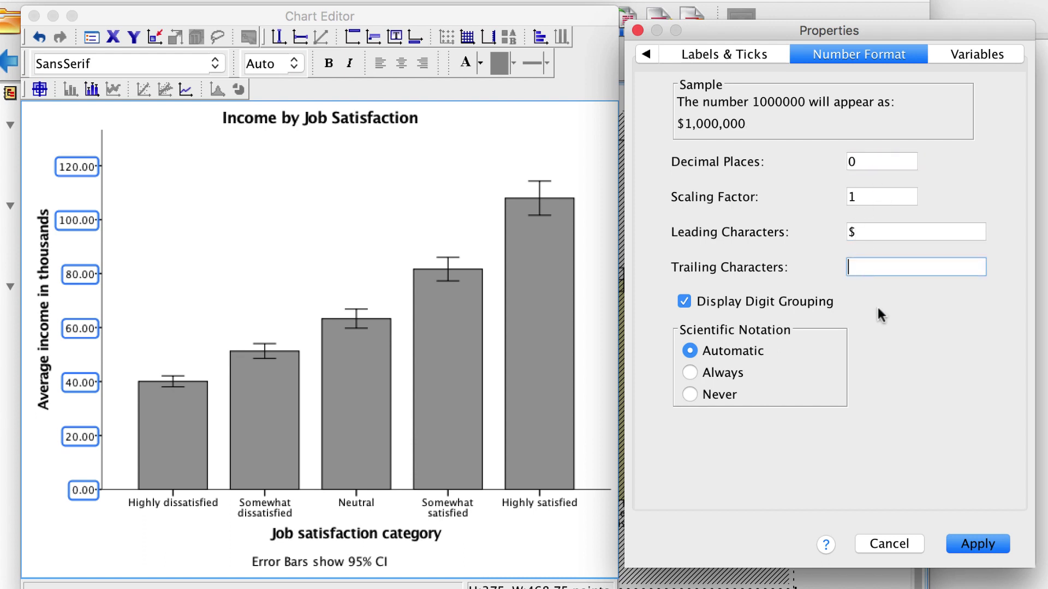
pyautogui.write('K')
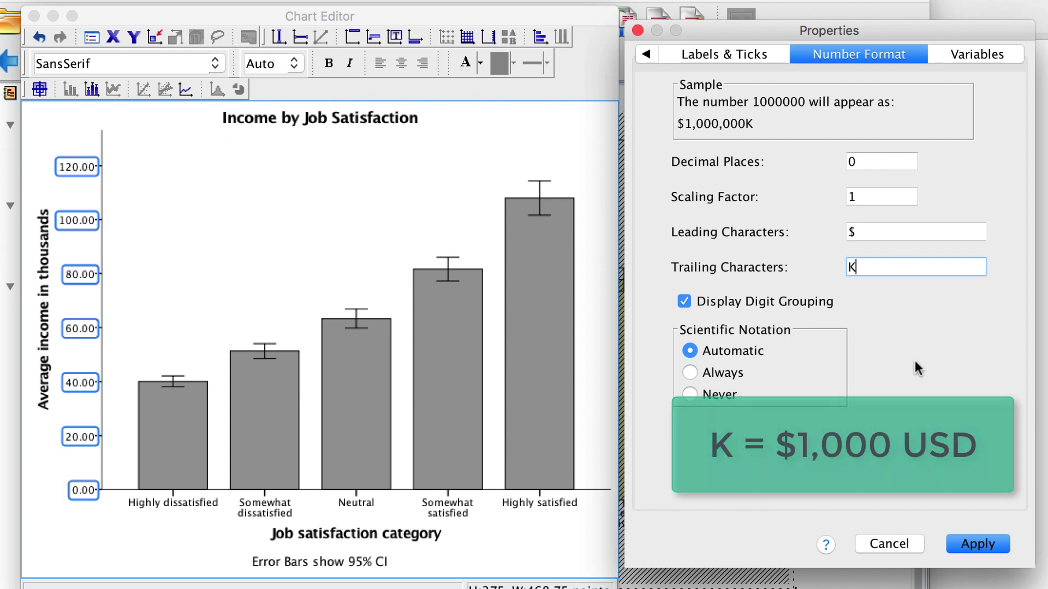
pyautogui.press('BackSpace')
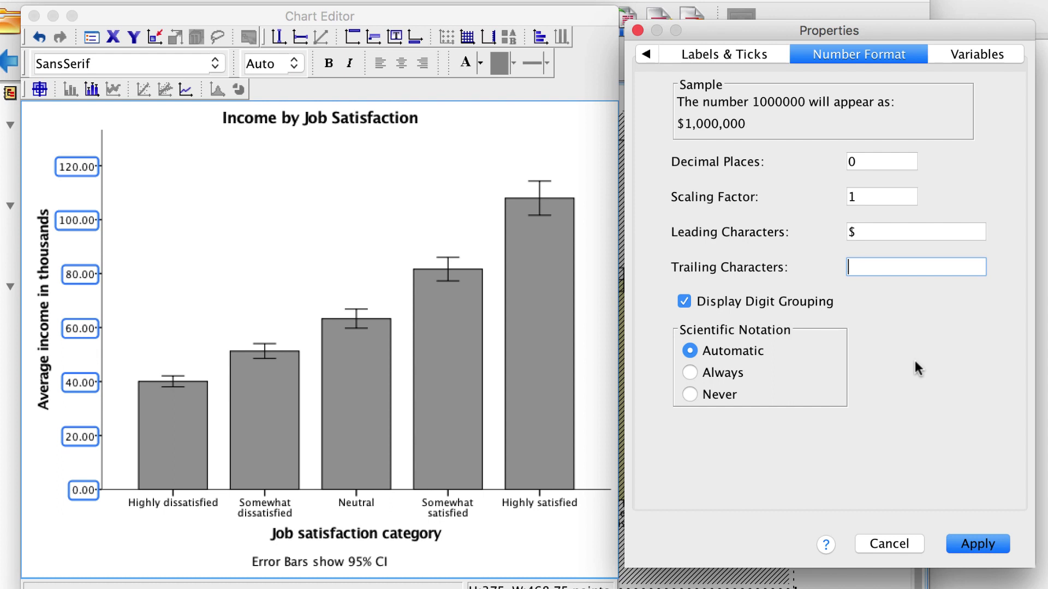
pyautogui.write('%')
pyautogui.press('BackSpace')
pyautogui.write('K')
pyautogui.click(988, 545)
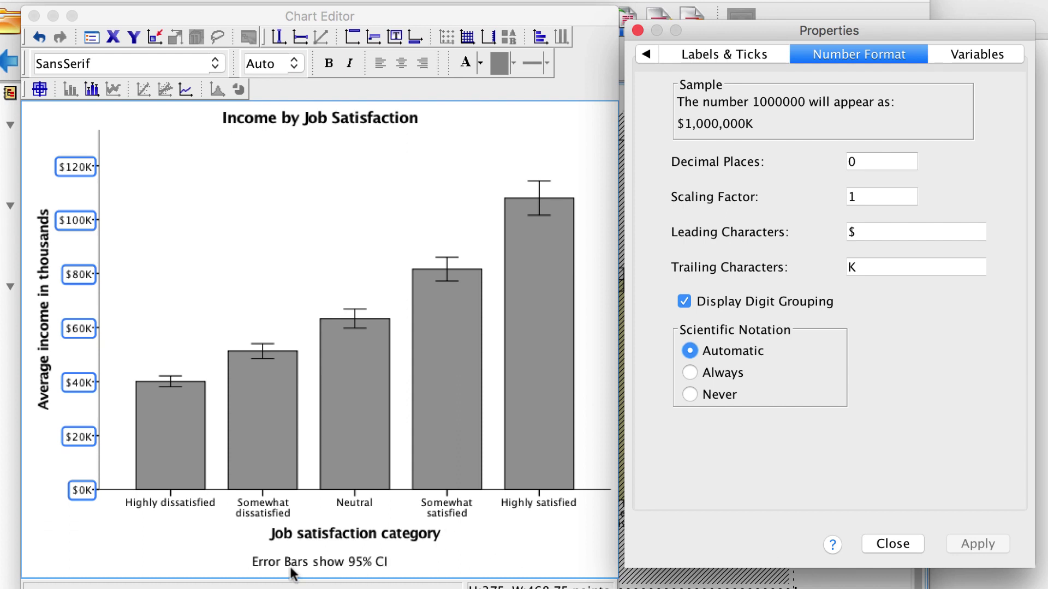
# - Delete the error-bar footnote text
pyautogui.click(372, 569)
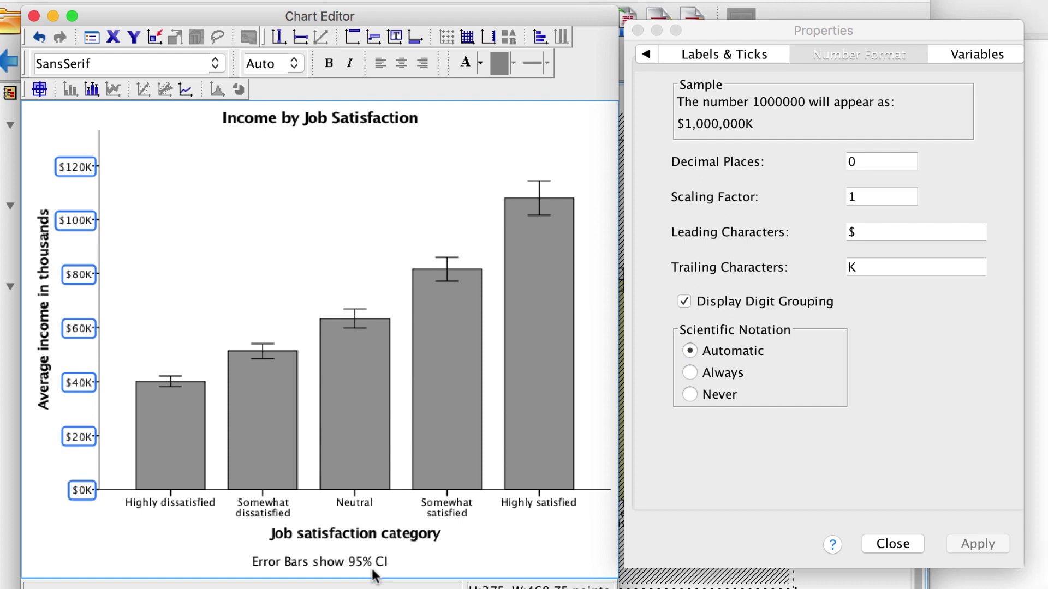
pyautogui.click(370, 563)
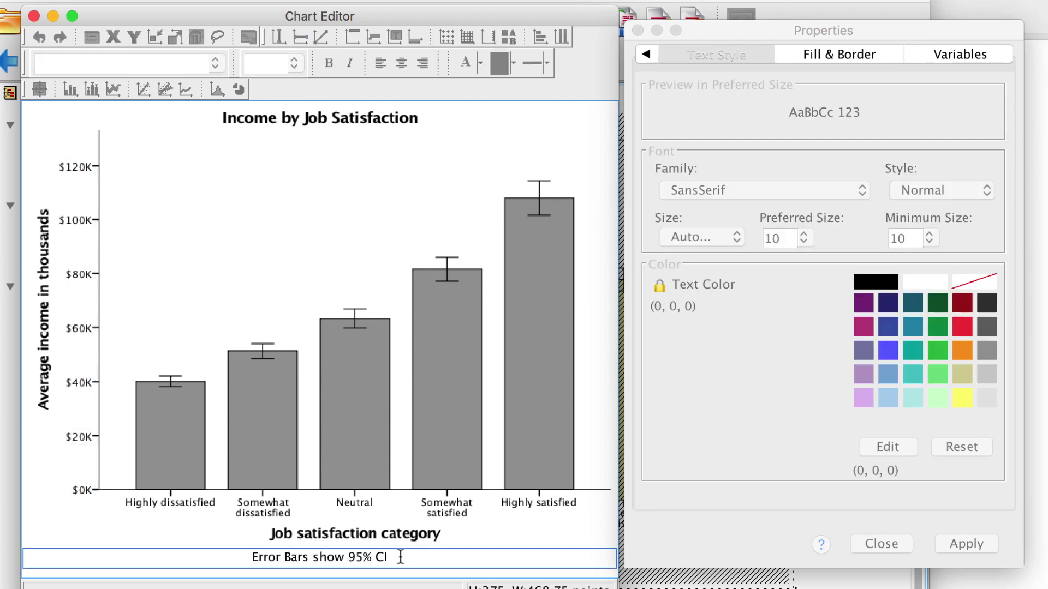
pyautogui.moveTo(403, 558); pyautogui.dragTo(251, 559)
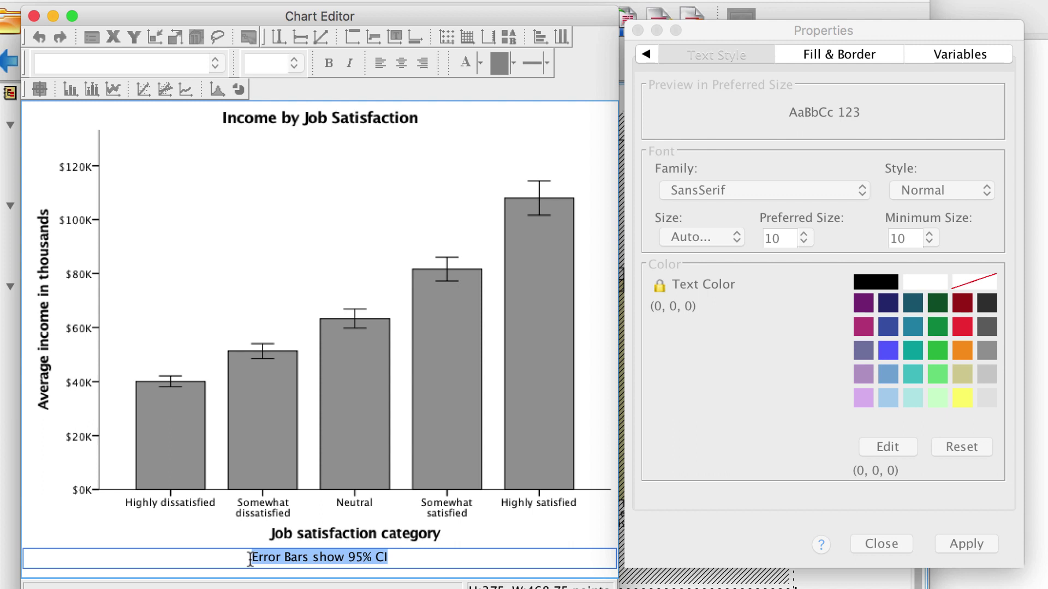
pyautogui.press('BackSpace')
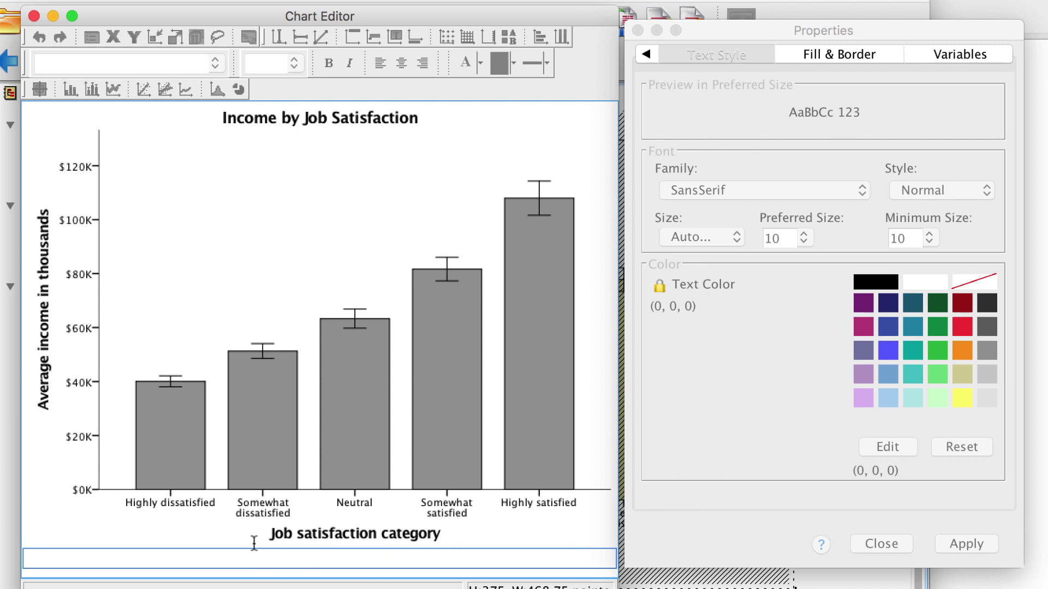
# - Delete the chart title text
pyautogui.click(323, 125)
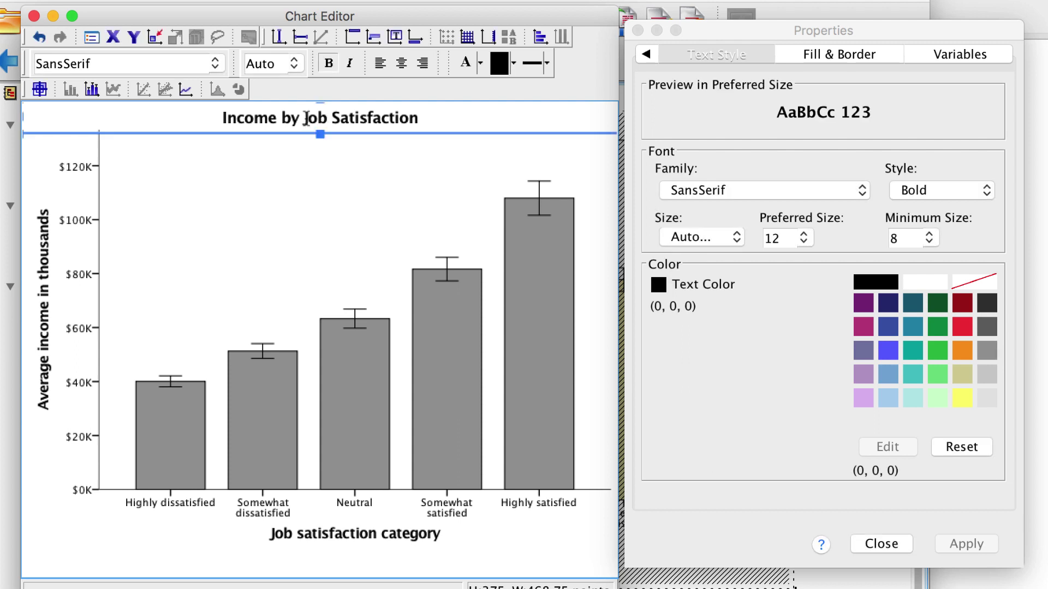
pyautogui.press('Escape')
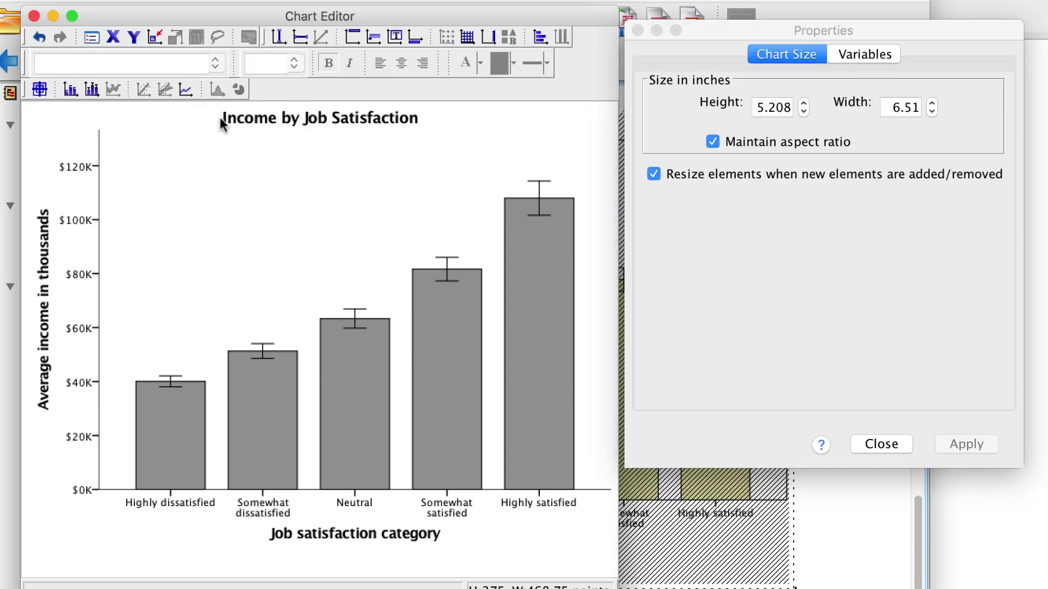
pyautogui.click(242, 121)
pyautogui.click(241, 120)
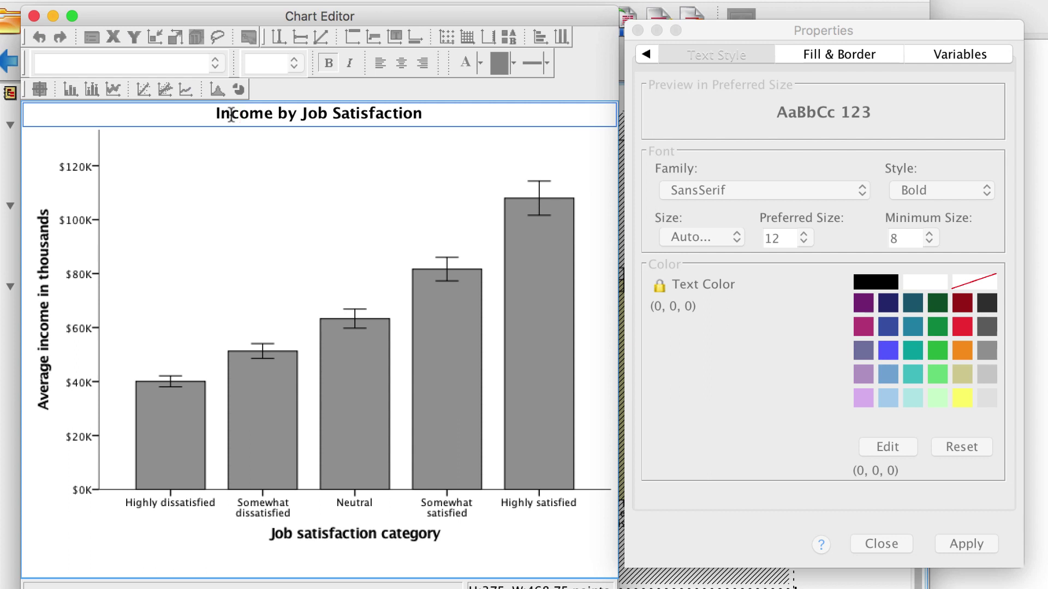
pyautogui.tripleClick(232, 114)
pyautogui.press('BackSpace')
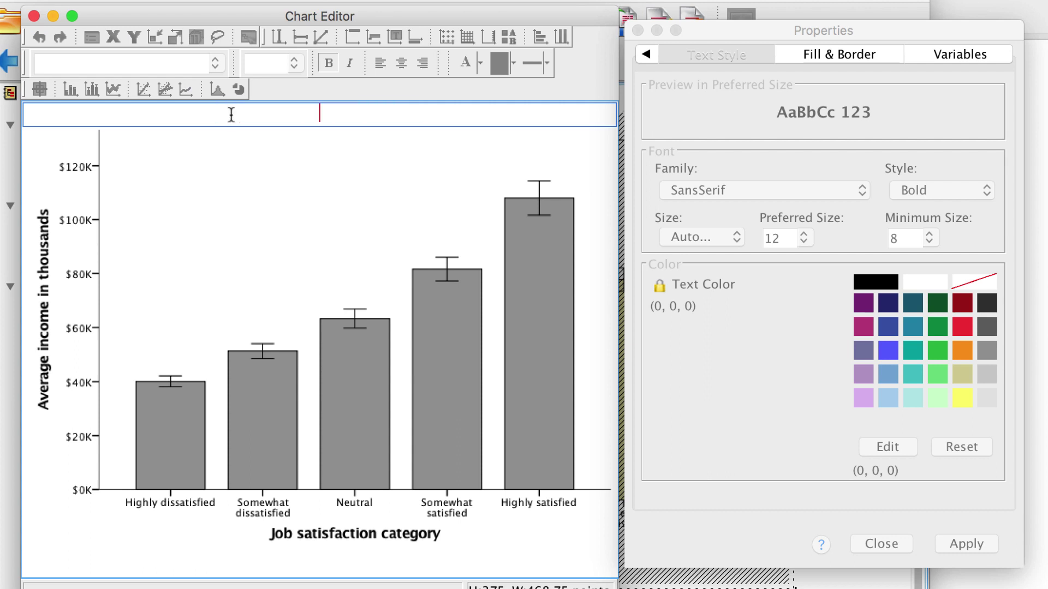
# - Change the x-axis title to 'Job Satisfaction'
pyautogui.click(346, 535)
pyautogui.click(346, 535)
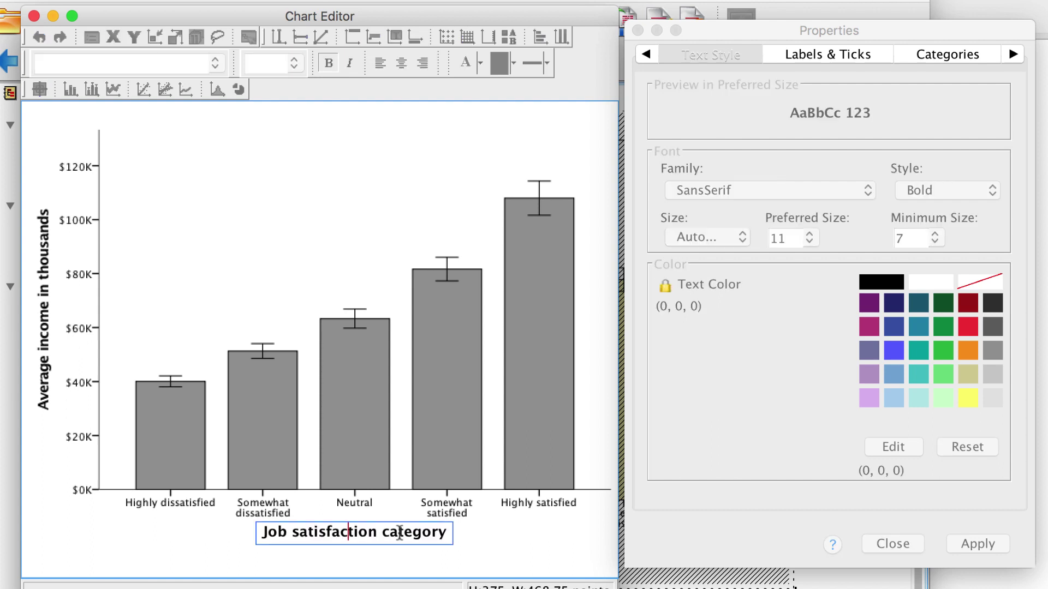
pyautogui.doubleClick(404, 533)
pyautogui.press('BackSpace')
pyautogui.press('BackSpace')
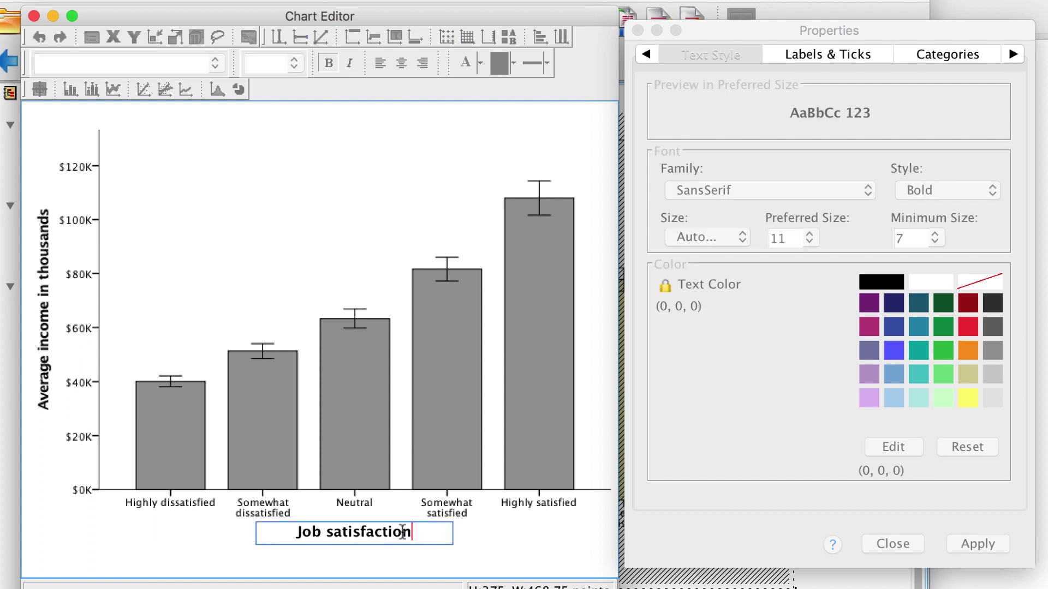
pyautogui.press('Left')
pyautogui.press('Left')
pyautogui.press('Left')
pyautogui.press('Left')
pyautogui.press('Left')
pyautogui.press('Left')
pyautogui.press('Left')
pyautogui.press('Left')
pyautogui.press('Left')
pyautogui.press('Left')
pyautogui.press('Left')
pyautogui.press('BackSpace')
pyautogui.write('S')
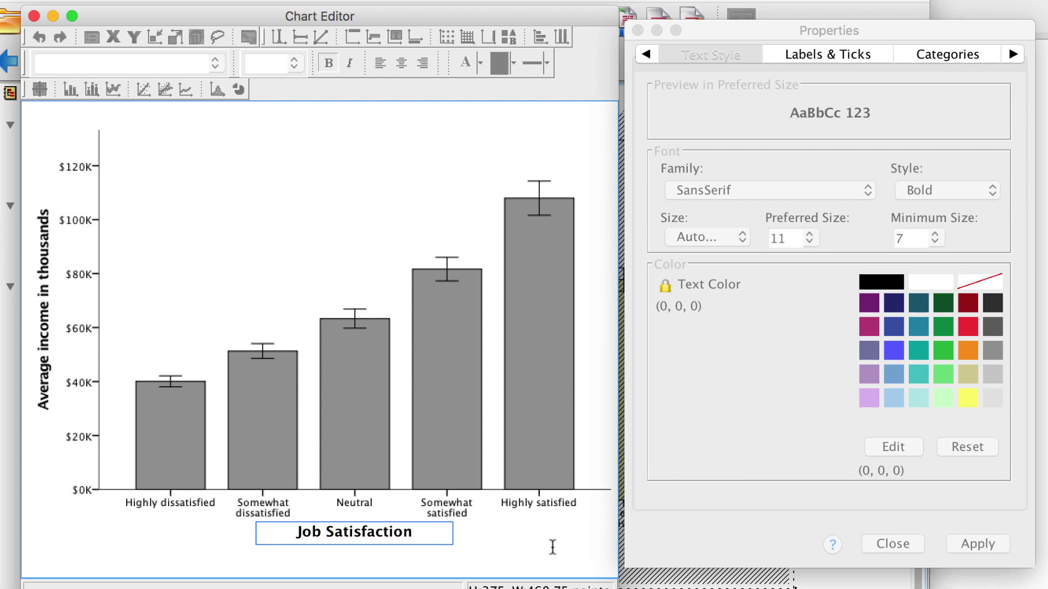
pyautogui.click(552, 547)
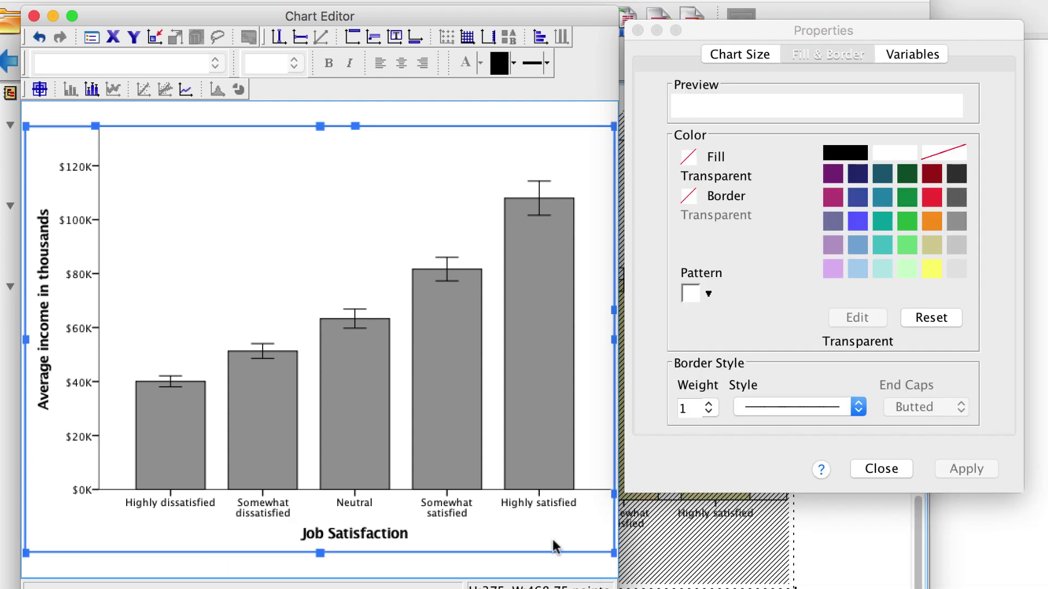
# - Close the Chart Editor and export all output to output.doc as Word/RTF
pyautogui.click(562, 568)
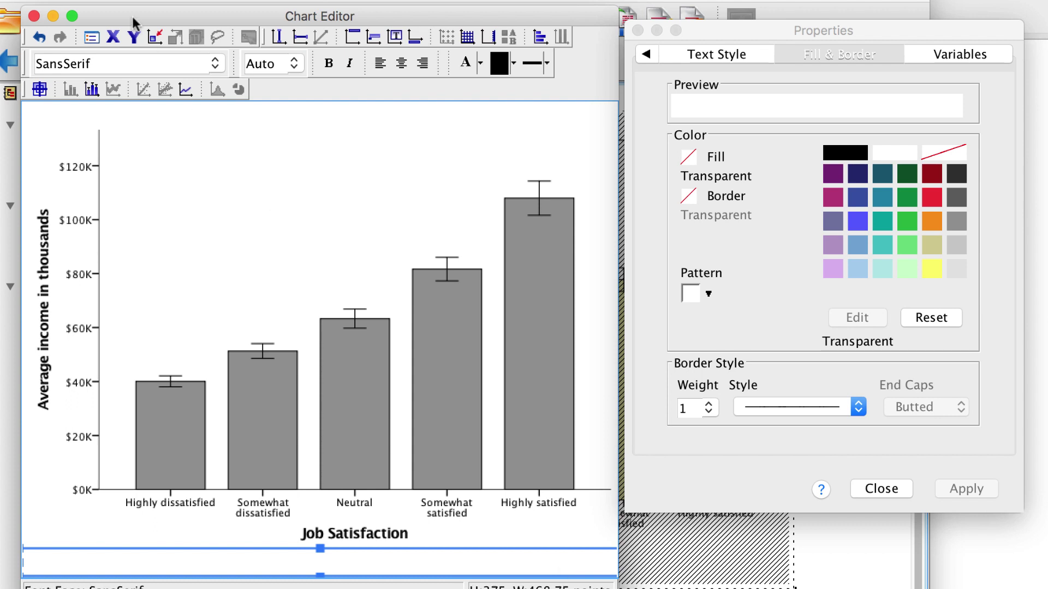
pyautogui.click(33, 16)
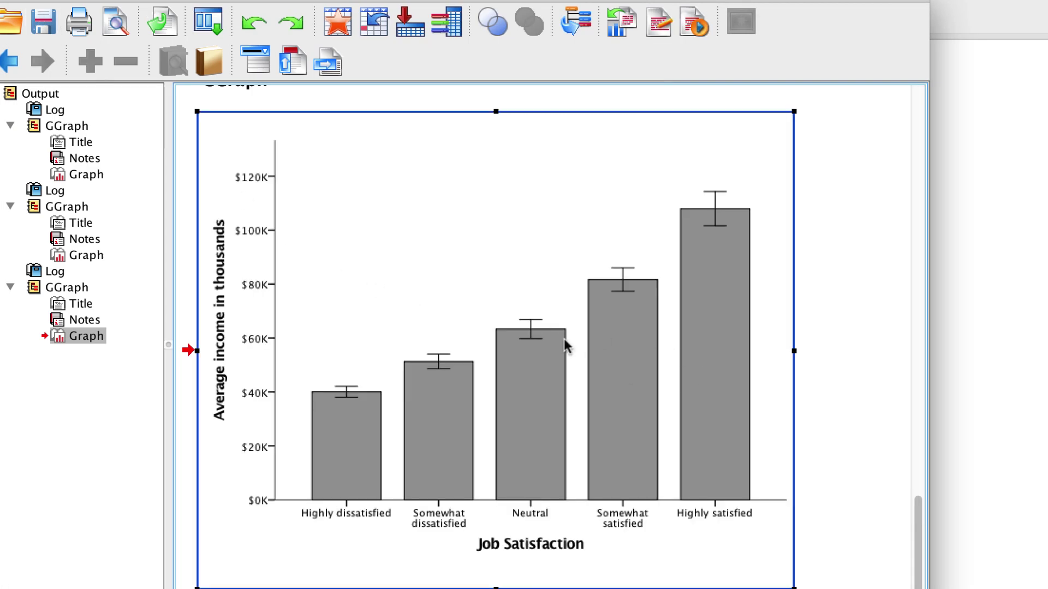
pyautogui.click(171, 24)
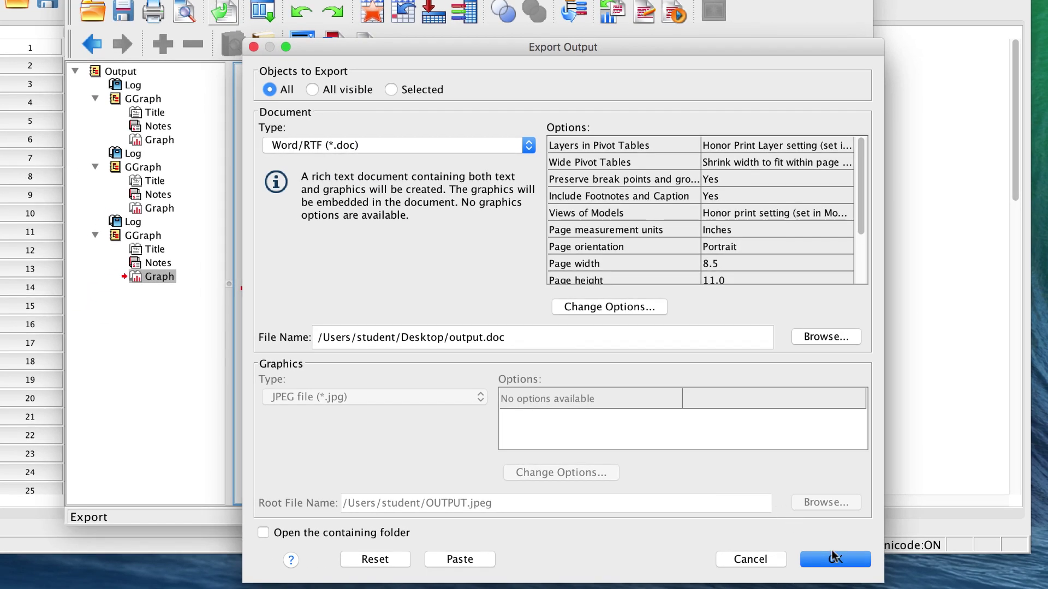
pyautogui.click(835, 558)
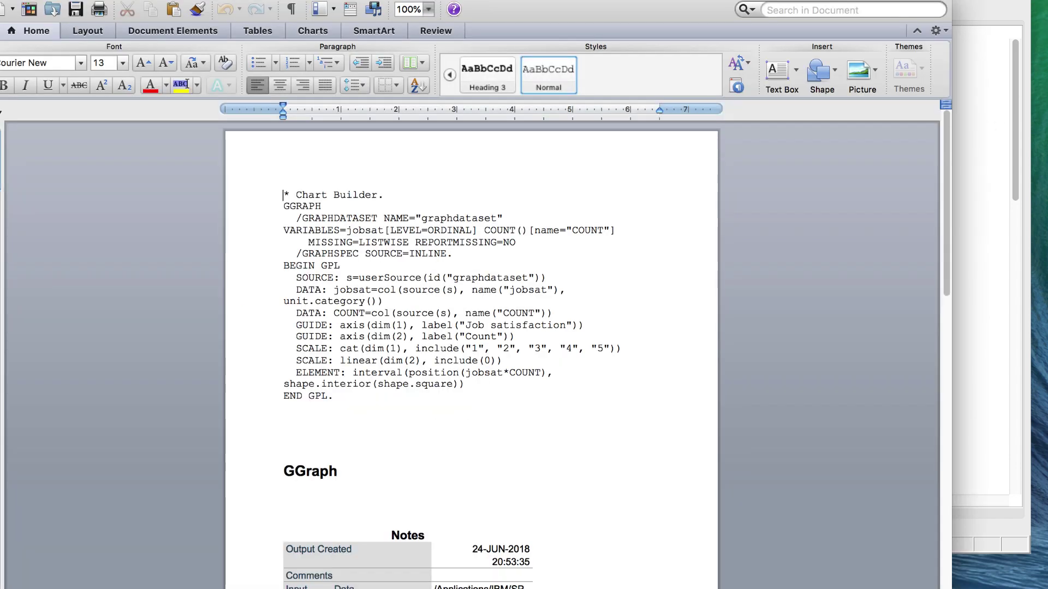
# - Scroll down output.doc to the exported gray bar chart and select it
pyautogui.scroll(-10, 552, 393)
pyautogui.scroll(-10, 553, 393)
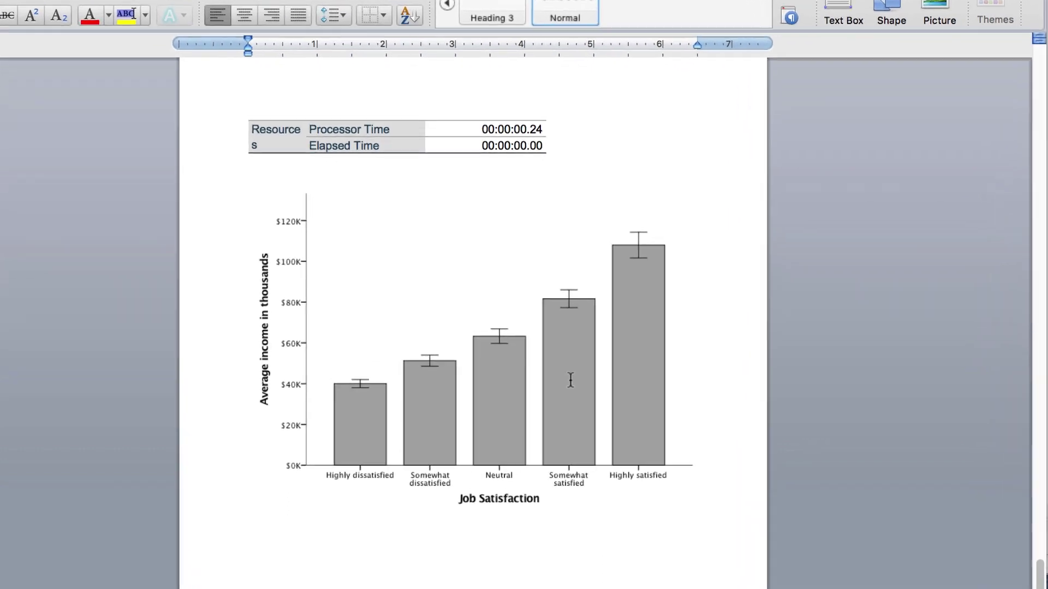
pyautogui.click(558, 372)
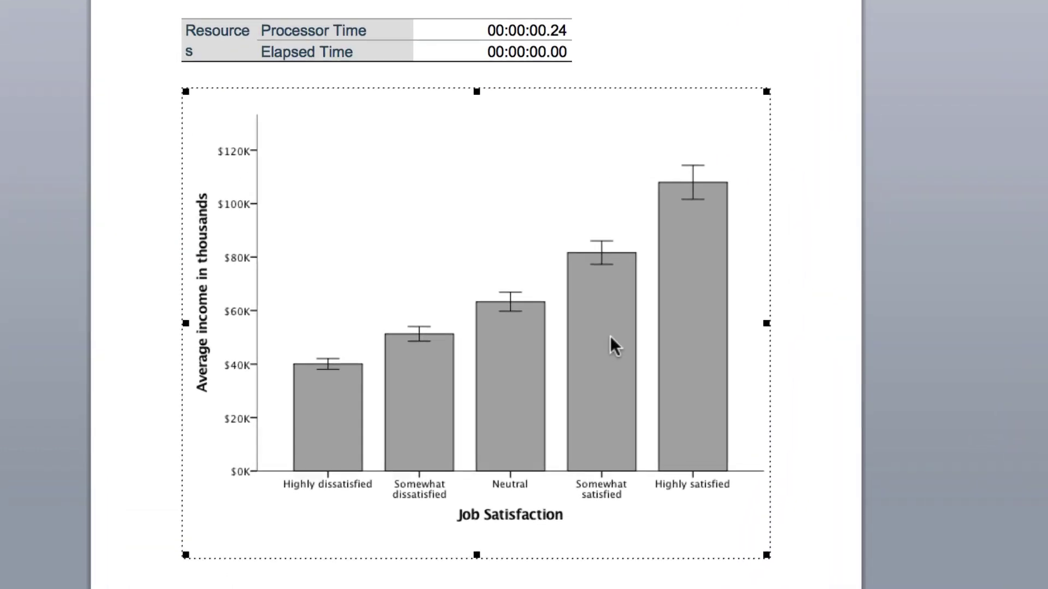